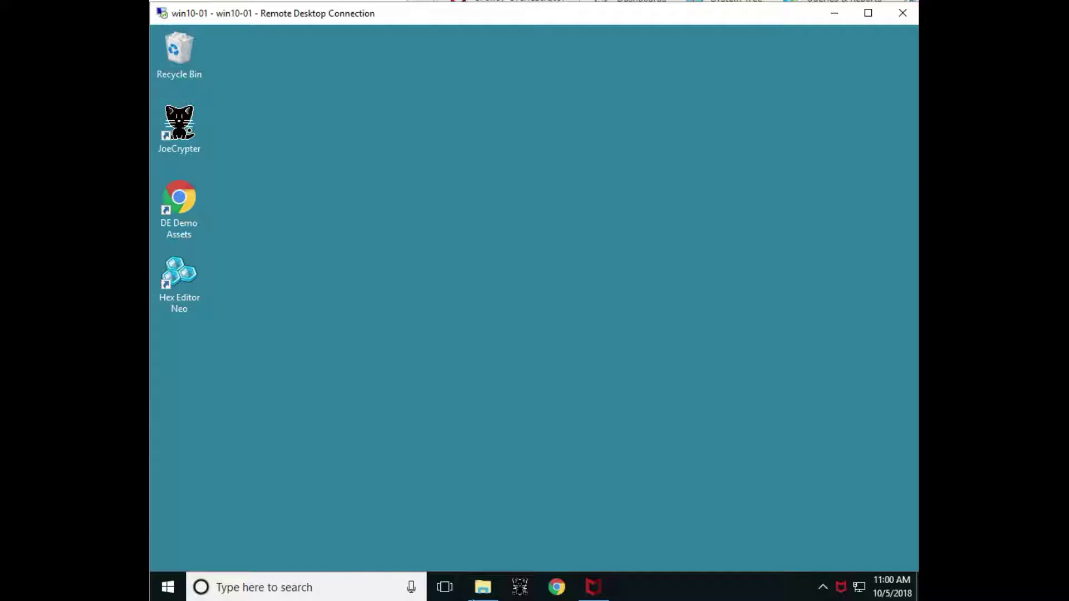
Scan all the files in the test-samples folder for threats
{"action": "left_click", "coordinate": [483, 587]}
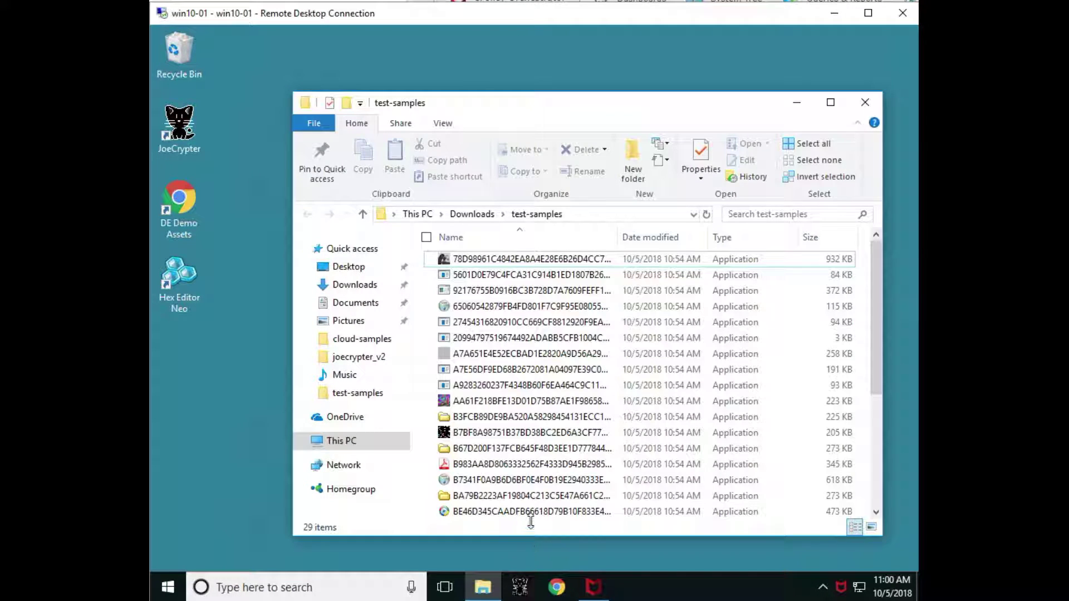
{"action": "left_click", "coordinate": [467, 263]}
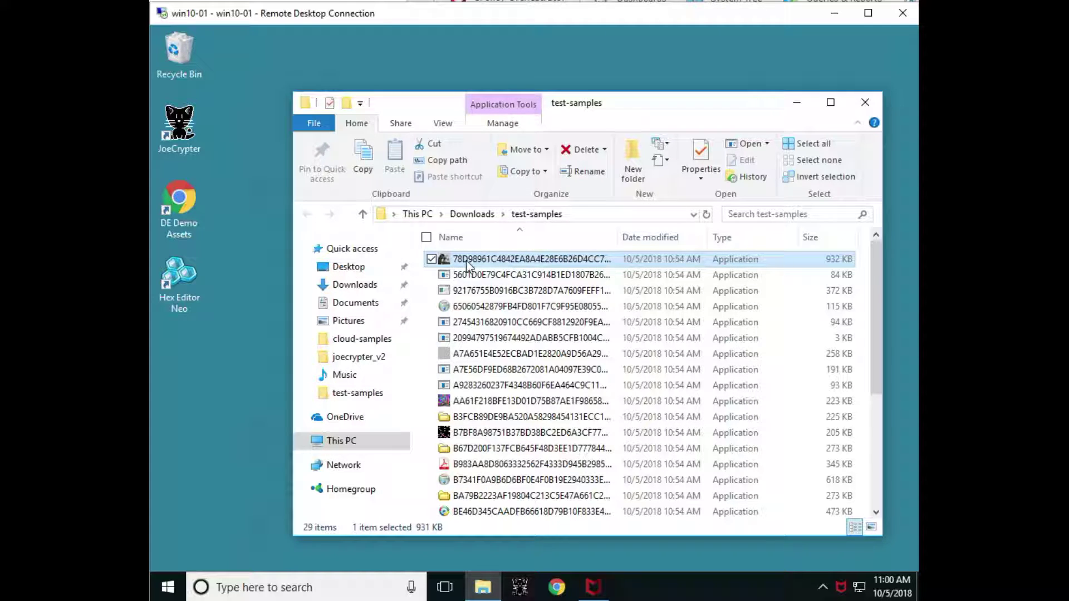
{"action": "key", "text": "ctrl+a"}
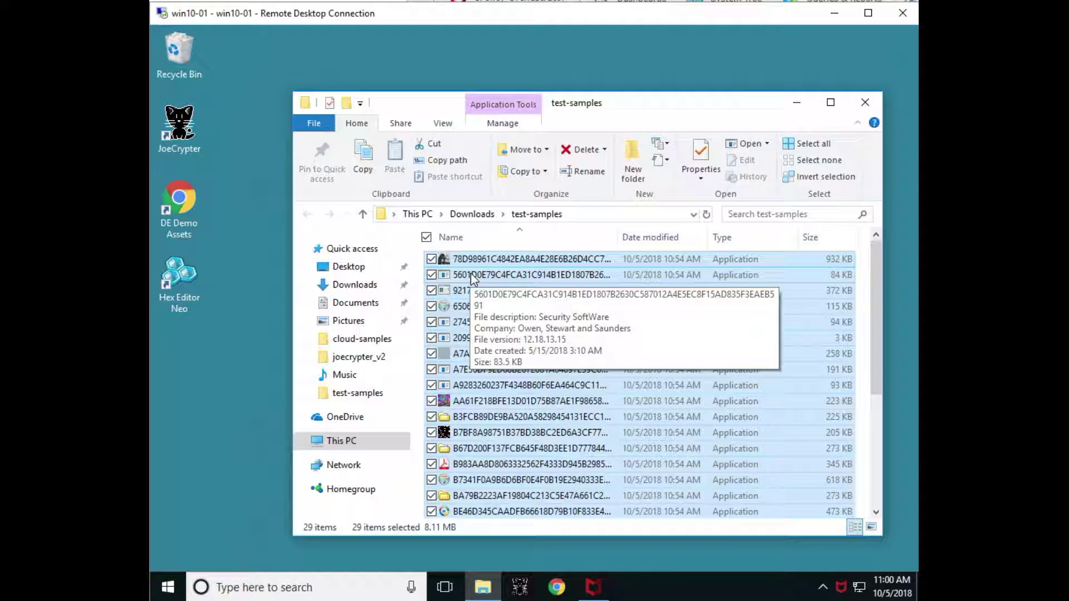
{"action": "right_click", "coordinate": [470, 275]}
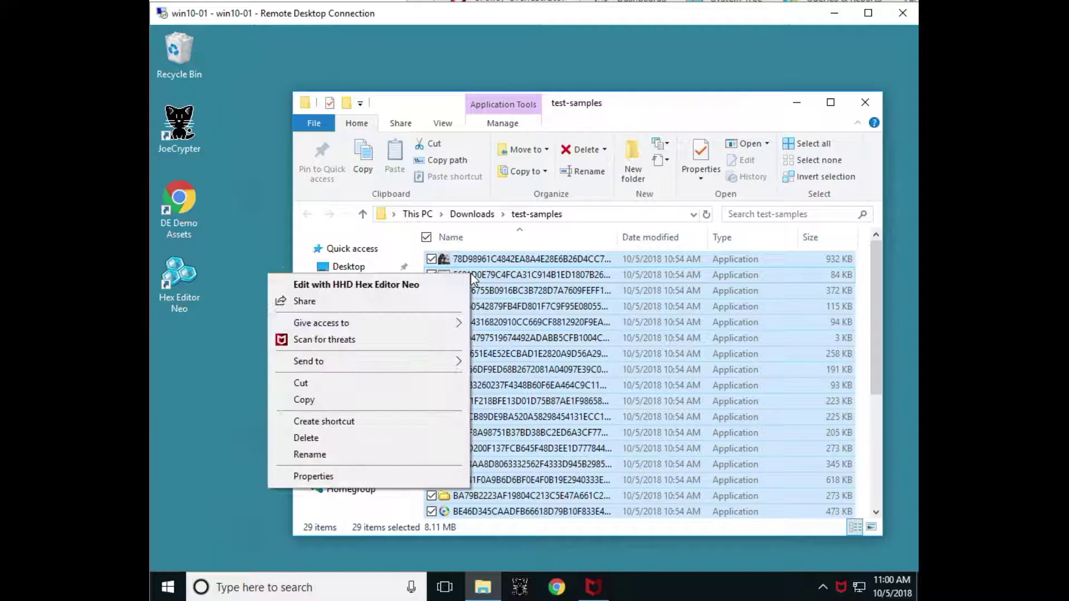
{"action": "left_click", "coordinate": [362, 345]}
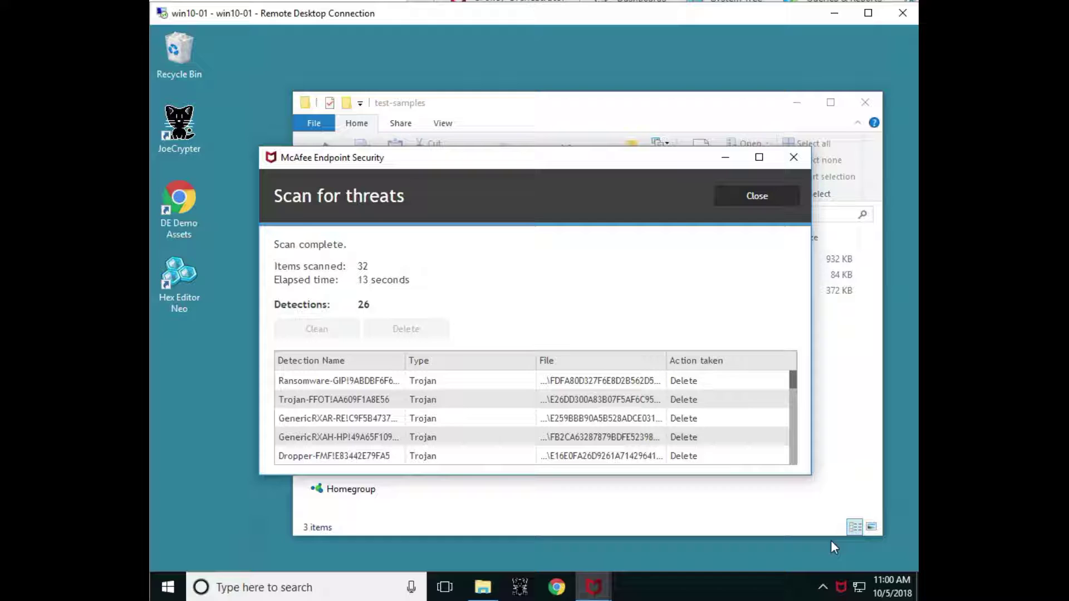
Close the scan results and review the newest on-demand scan detection in the McAfee Endpoint Security event log
{"action": "mouse_move", "coordinate": [594, 586]}
{"action": "left_click", "coordinate": [504, 524]}
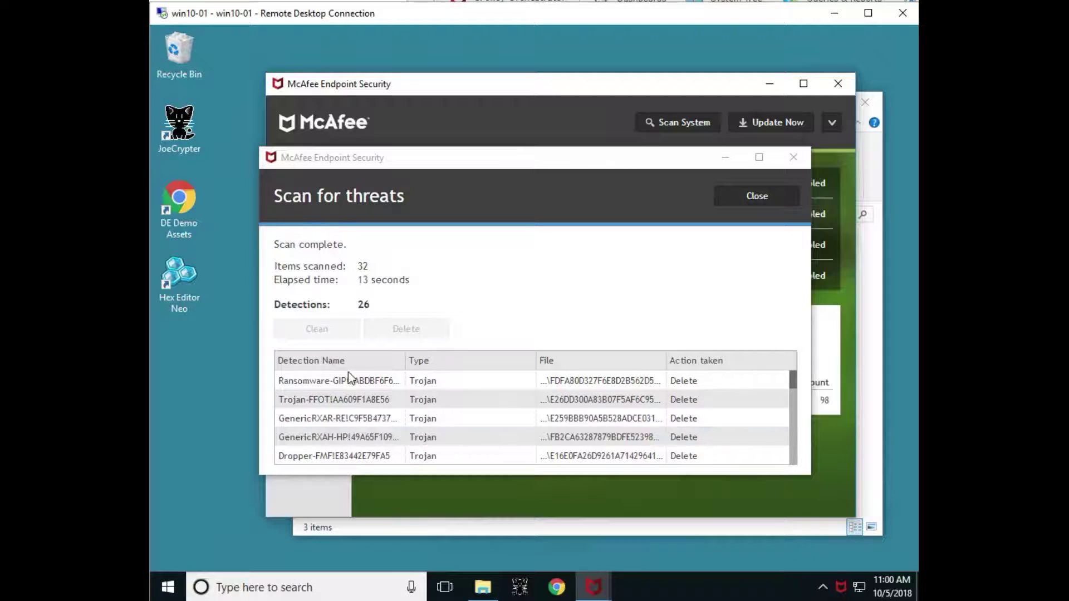
{"action": "left_click", "coordinate": [768, 201]}
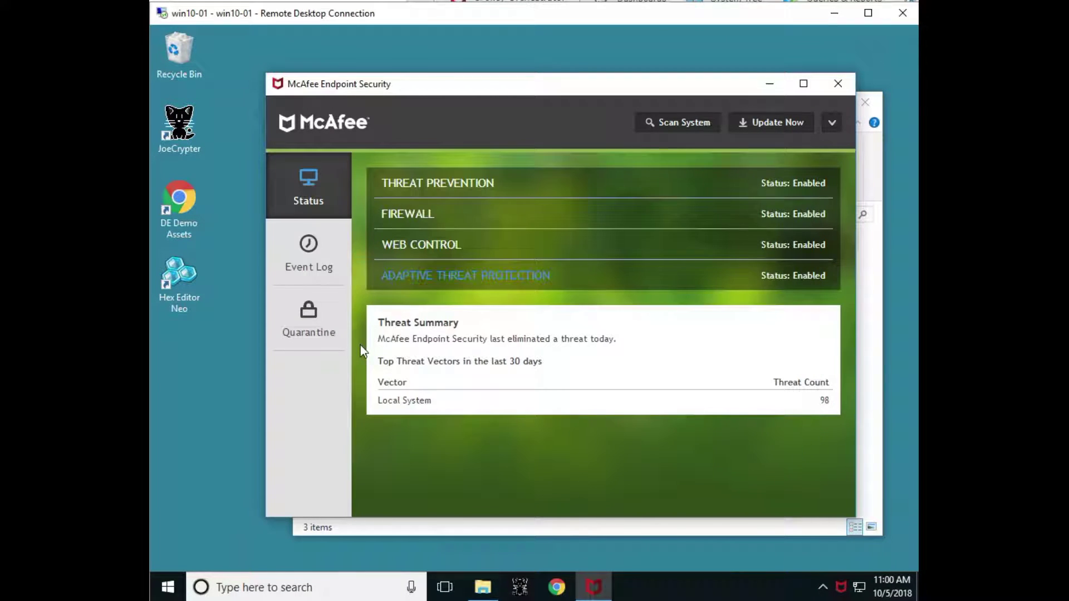
{"action": "left_click", "coordinate": [310, 259]}
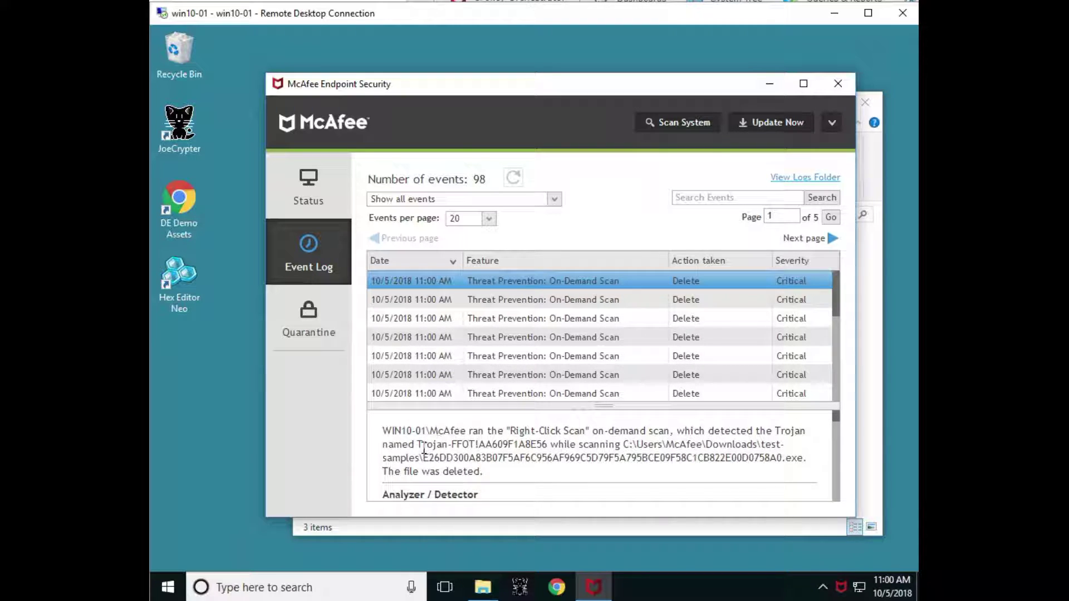
{"action": "left_click_drag", "start_coordinate": [419, 446], "coordinate": [547, 458]}
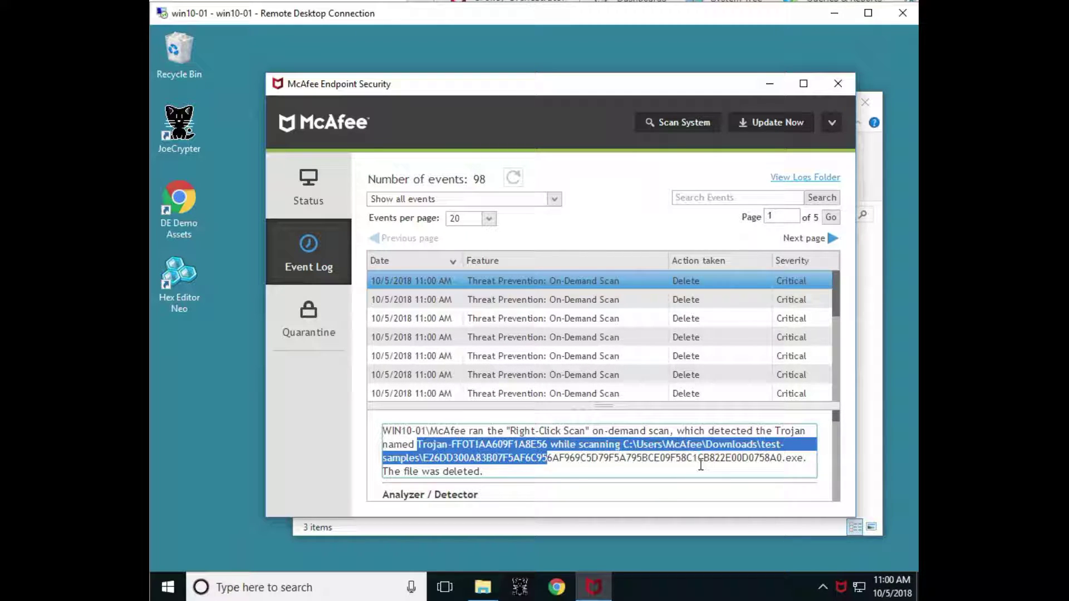
{"action": "left_click", "coordinate": [768, 85]}
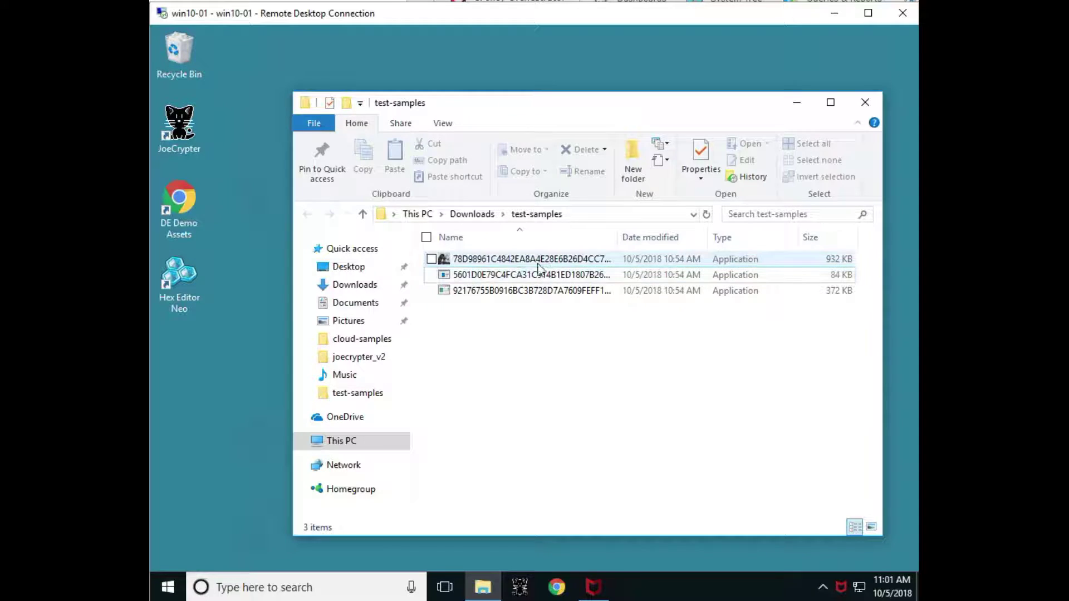
Run the 932 KB sample whose name begins with 78D98961 in test-samples and dismiss the security alert
{"action": "double_click", "coordinate": [489, 260]}
{"action": "left_click", "coordinate": [583, 323]}
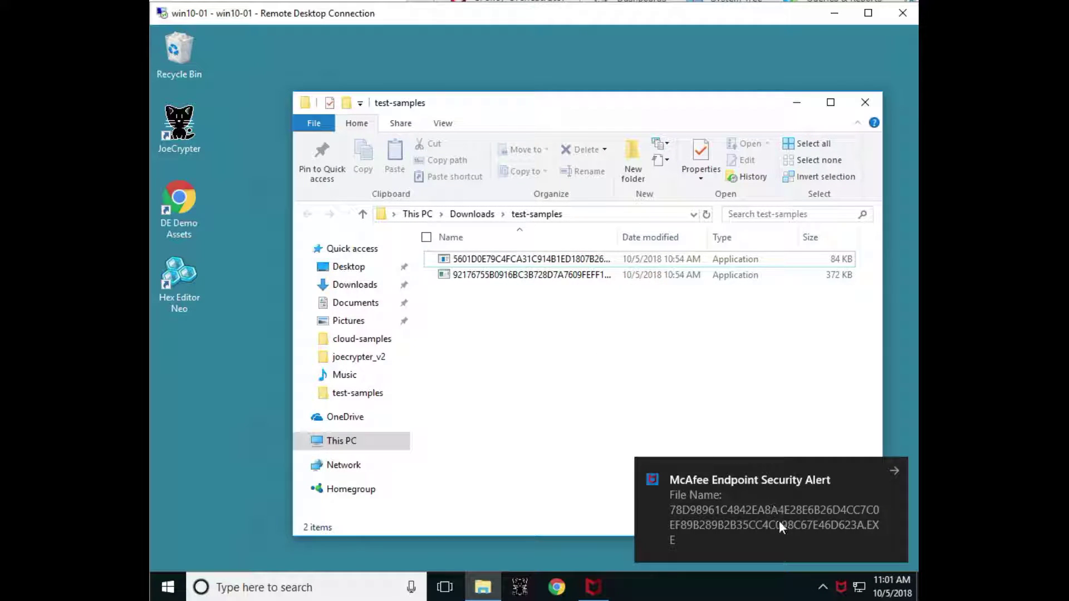
{"action": "left_click", "coordinate": [754, 508]}
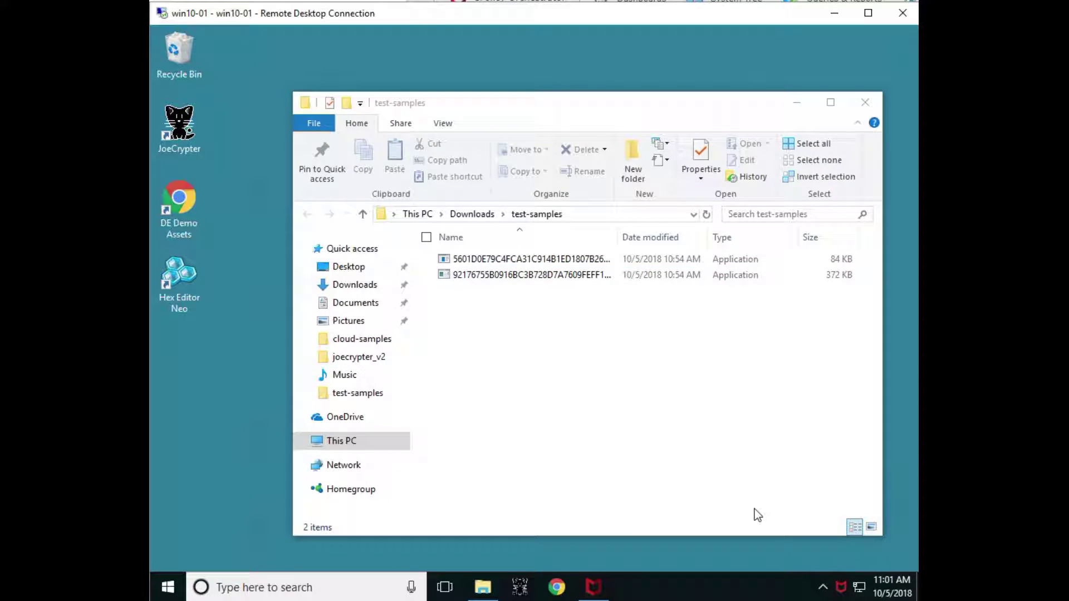
Refresh the McAfee event log and examine the newest event's detector, threat, source and target details
{"action": "left_click", "coordinate": [595, 587]}
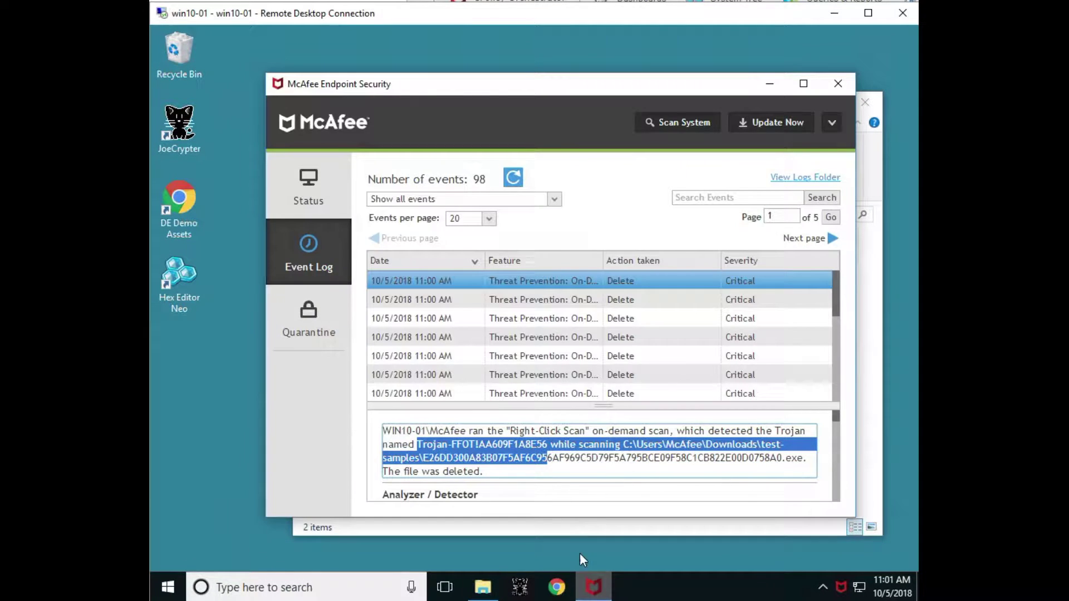
{"action": "left_click", "coordinate": [522, 184]}
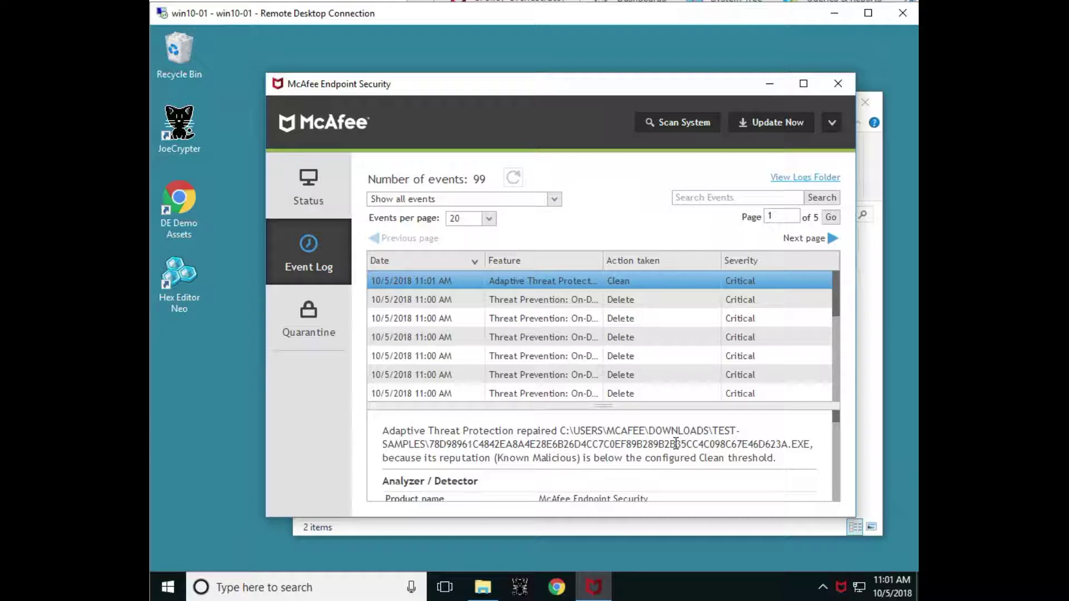
{"action": "scroll", "coordinate": [678, 463], "scroll_direction": "down", "scroll_amount": 2}
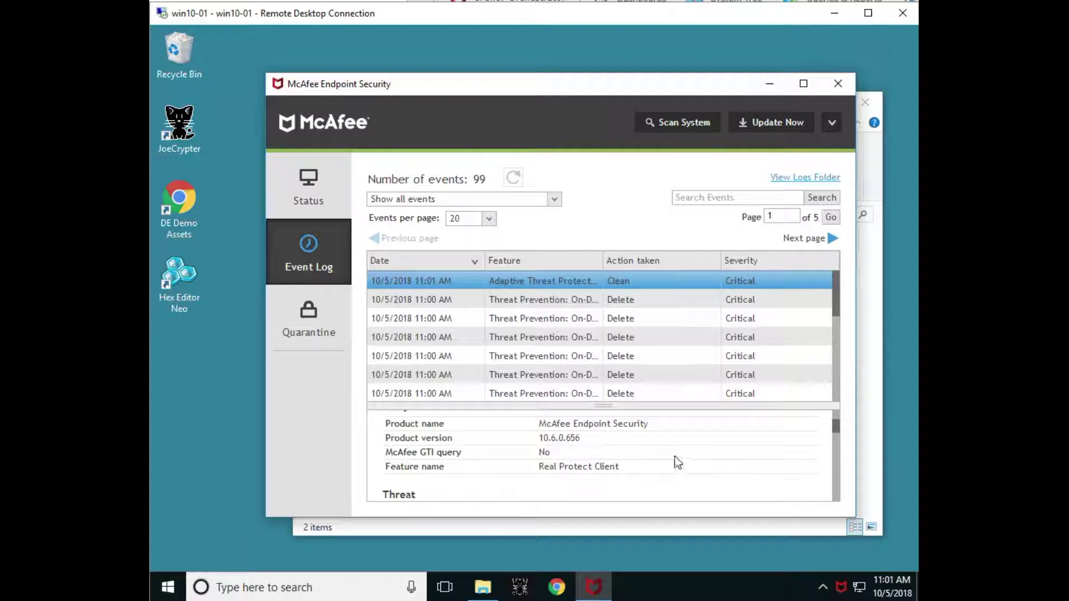
{"action": "scroll", "coordinate": [678, 462], "scroll_direction": "down", "scroll_amount": 2}
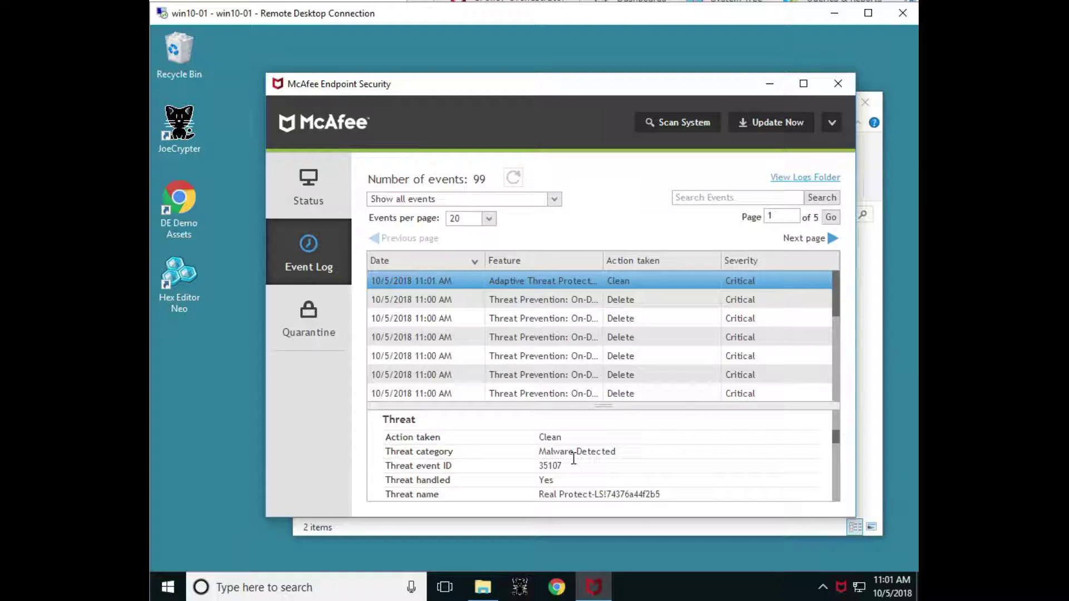
{"action": "scroll", "coordinate": [571, 474], "scroll_direction": "down", "scroll_amount": 2}
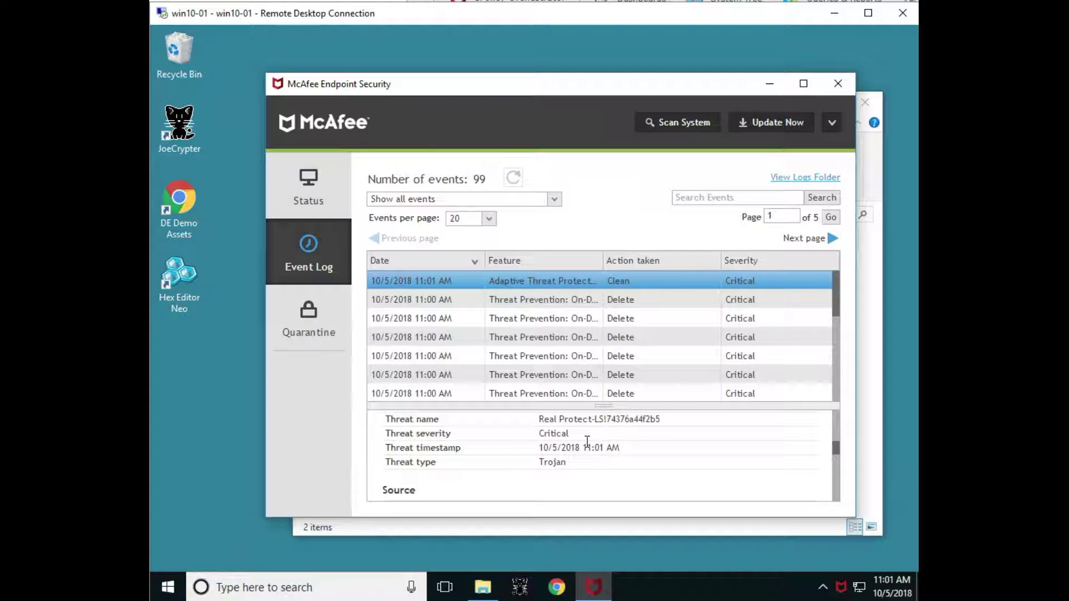
{"action": "scroll", "coordinate": [632, 470], "scroll_direction": "down", "scroll_amount": 2}
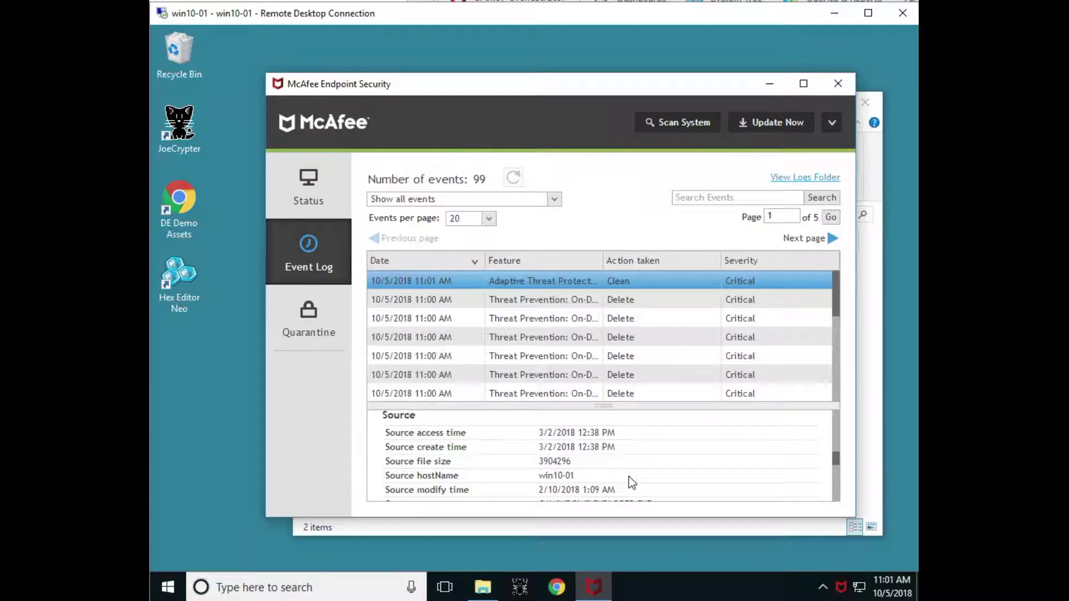
{"action": "scroll", "coordinate": [626, 478], "scroll_direction": "down", "scroll_amount": 2}
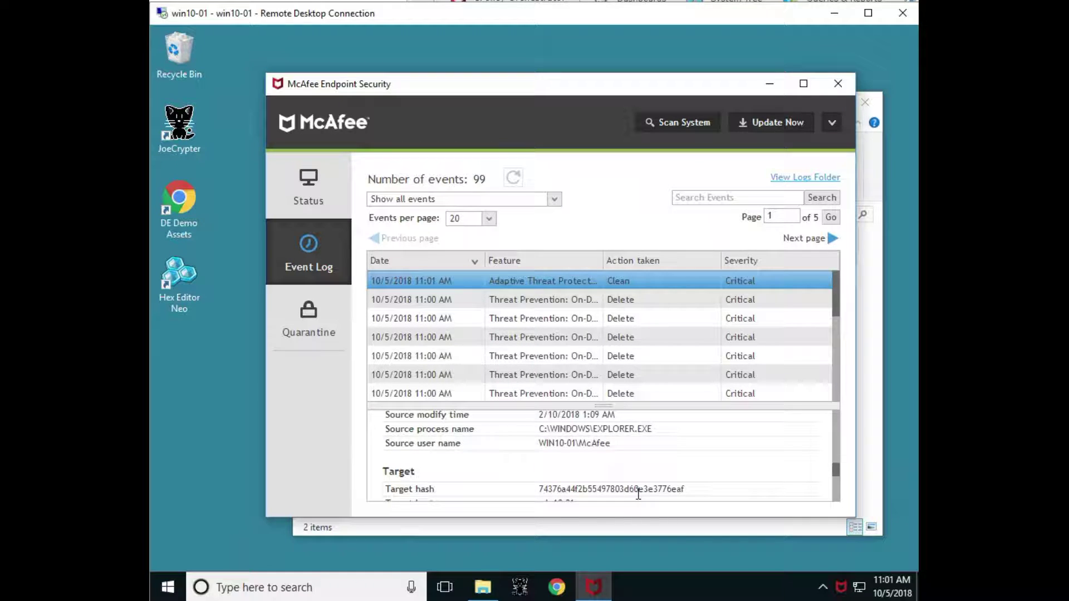
{"action": "left_click", "coordinate": [769, 84]}
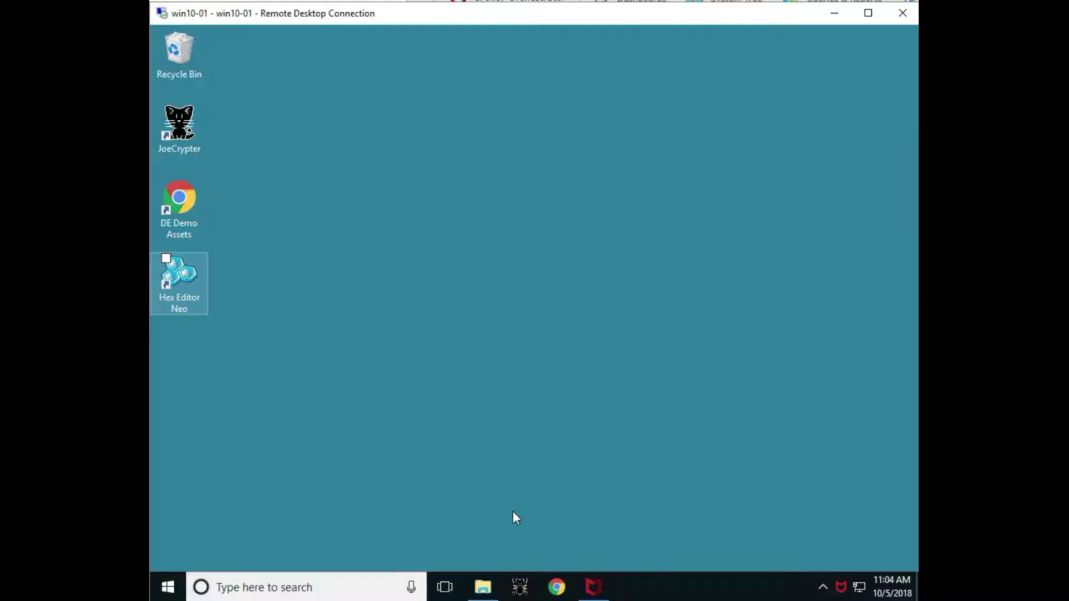
Scan the first two executables in the cloud-samples folder for threats and close the scan results
{"action": "left_click", "coordinate": [483, 588]}
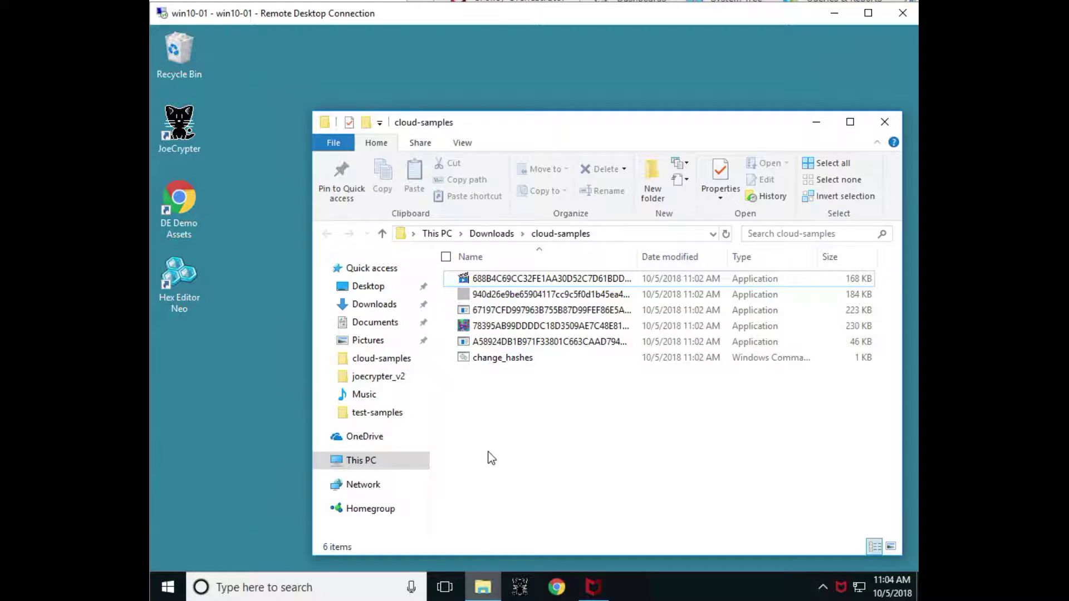
{"action": "left_click", "coordinate": [501, 280]}
{"action": "left_click", "coordinate": [507, 295], "text": "ctrl"}
{"action": "right_click", "coordinate": [505, 292]}
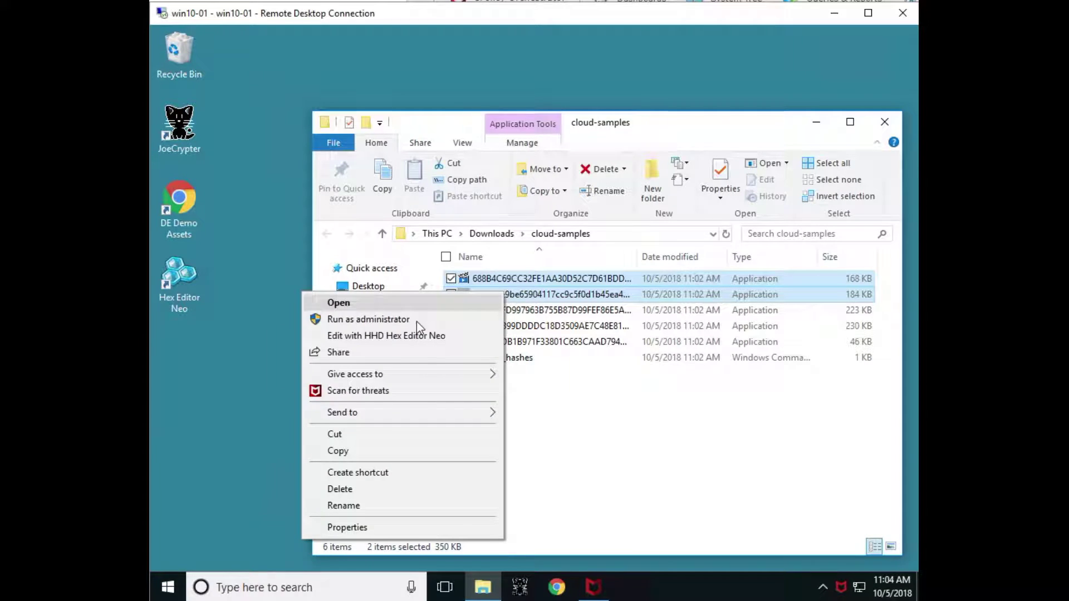
{"action": "left_click", "coordinate": [378, 393]}
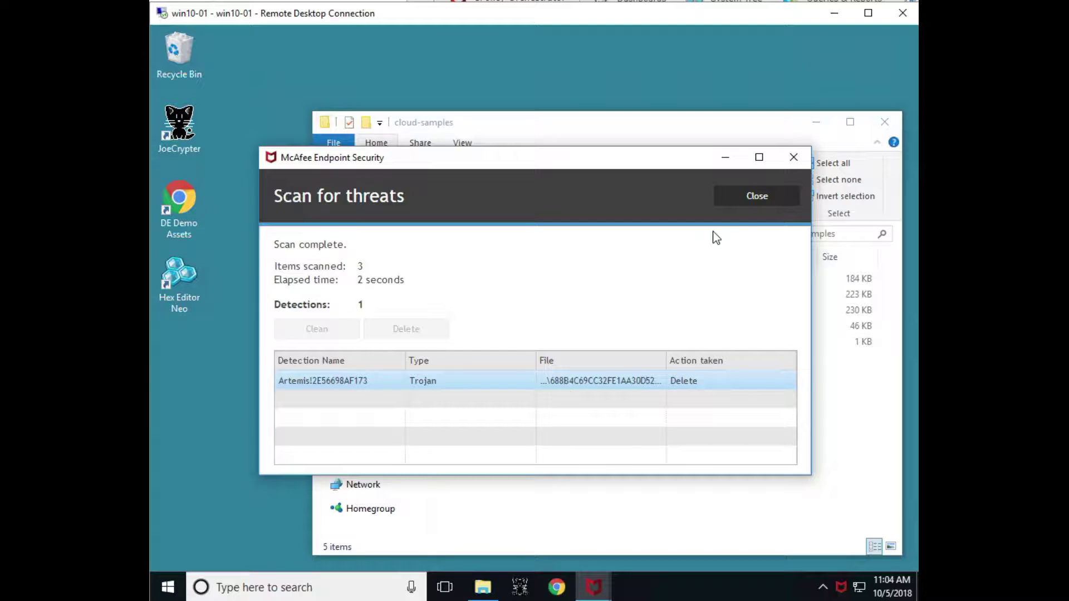
{"action": "left_click", "coordinate": [749, 199]}
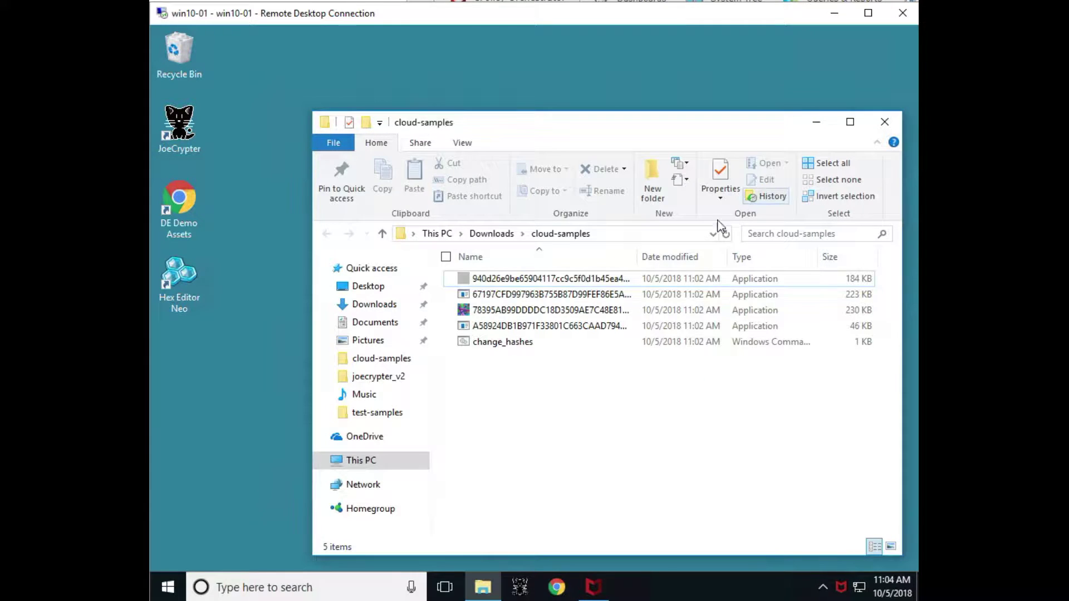
Extract the zipped cloud-samples archive into C:\Users\McAfee\Downloads\cloud-samples again, replacing existing files, and close the old Downloads window
{"action": "left_click", "coordinate": [490, 594]}
{"action": "left_click", "coordinate": [490, 585]}
{"action": "left_click", "coordinate": [489, 234]}
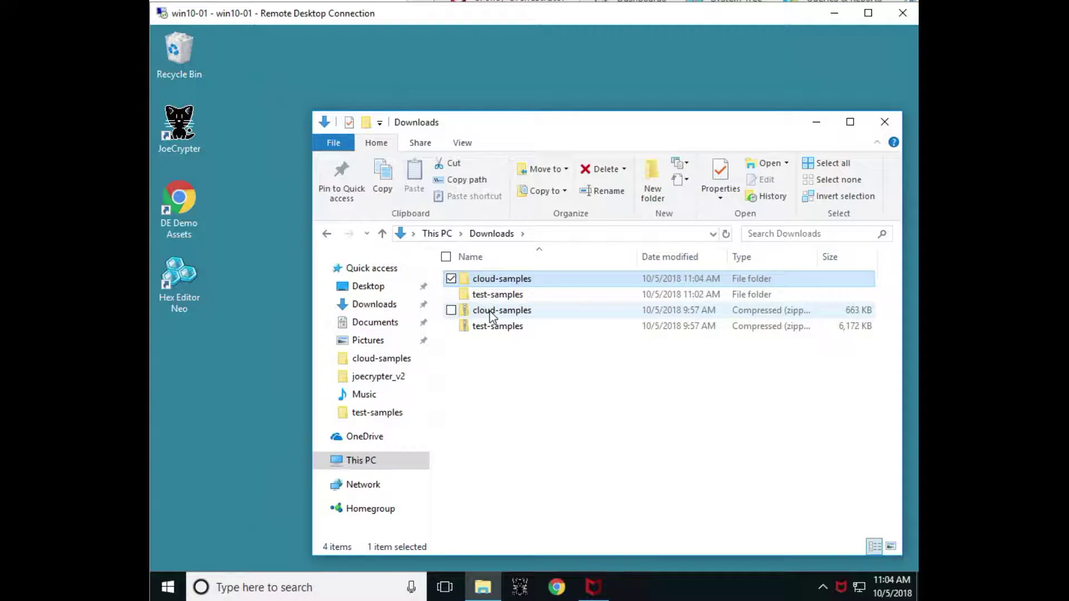
{"action": "right_click", "coordinate": [489, 311]}
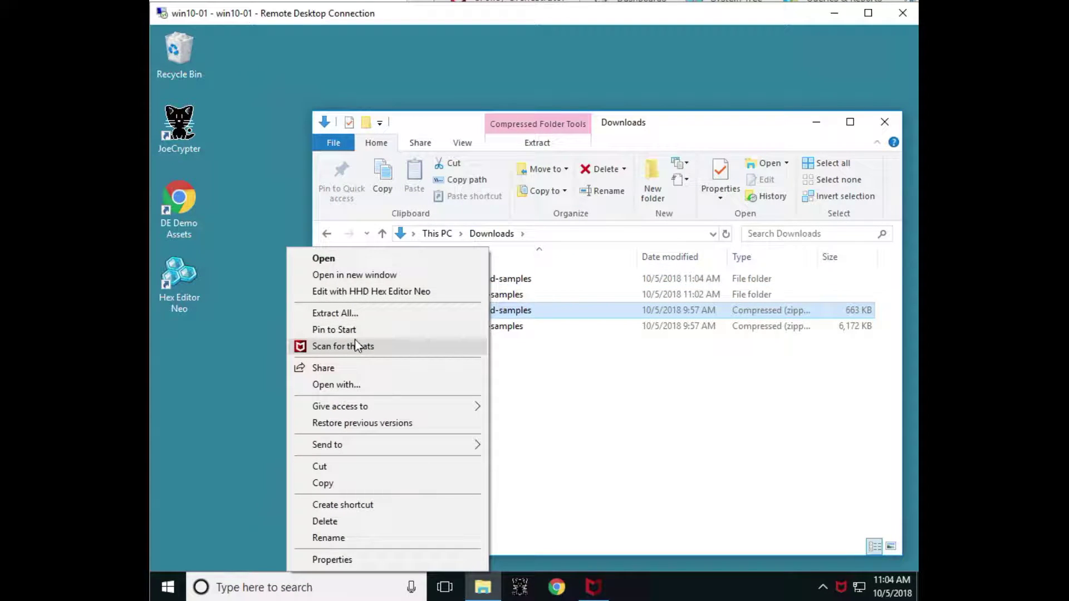
{"action": "left_click", "coordinate": [359, 313]}
{"action": "left_click", "coordinate": [674, 451]}
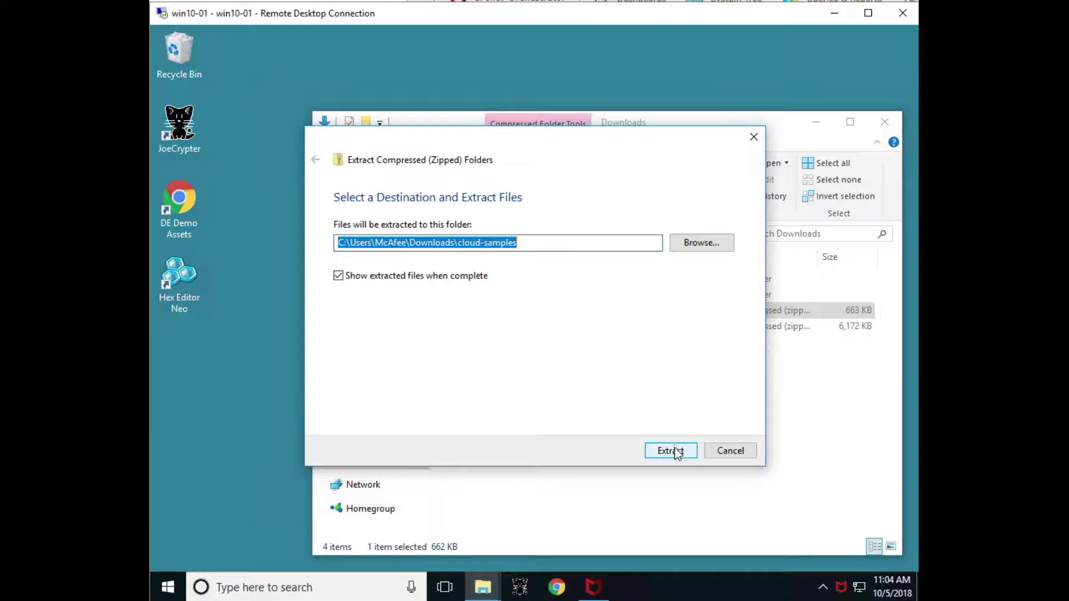
{"action": "left_click", "coordinate": [517, 199]}
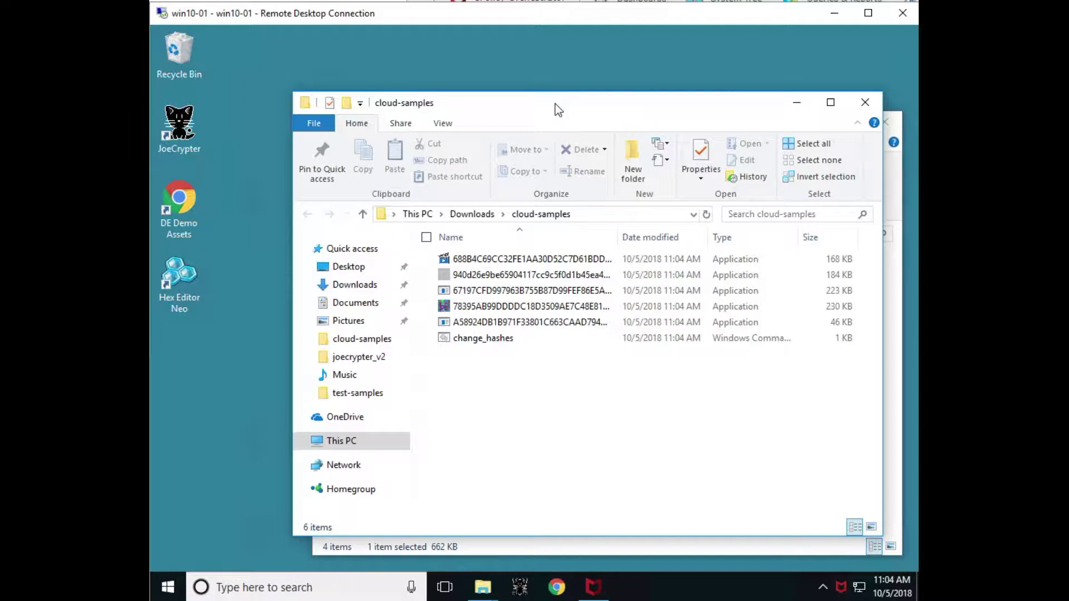
{"action": "left_click_drag", "start_coordinate": [557, 109], "coordinate": [536, 87]}
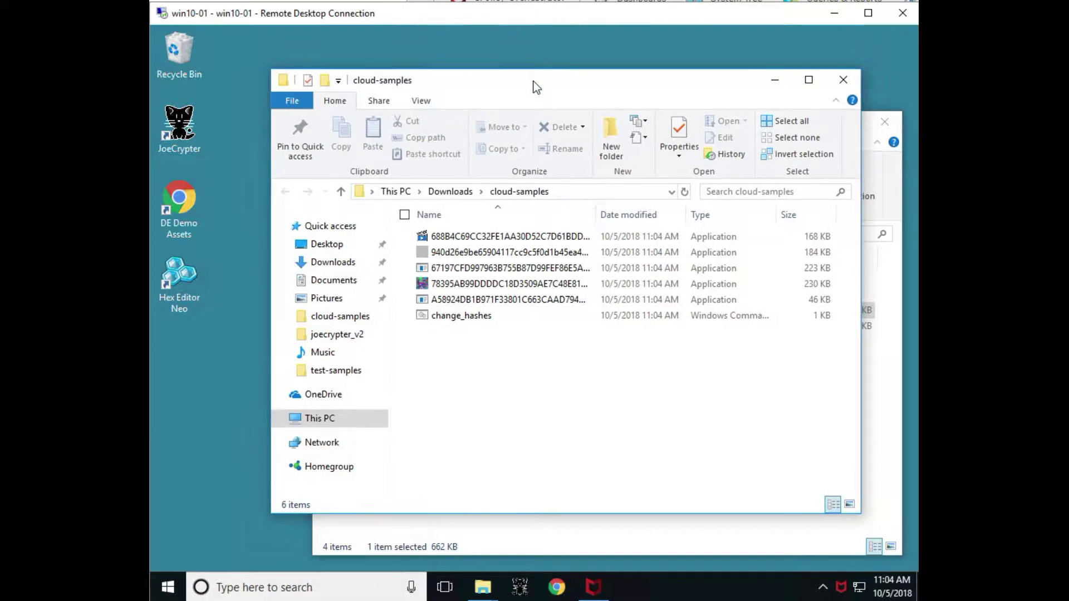
{"action": "left_click", "coordinate": [884, 374]}
{"action": "left_click", "coordinate": [885, 121]}
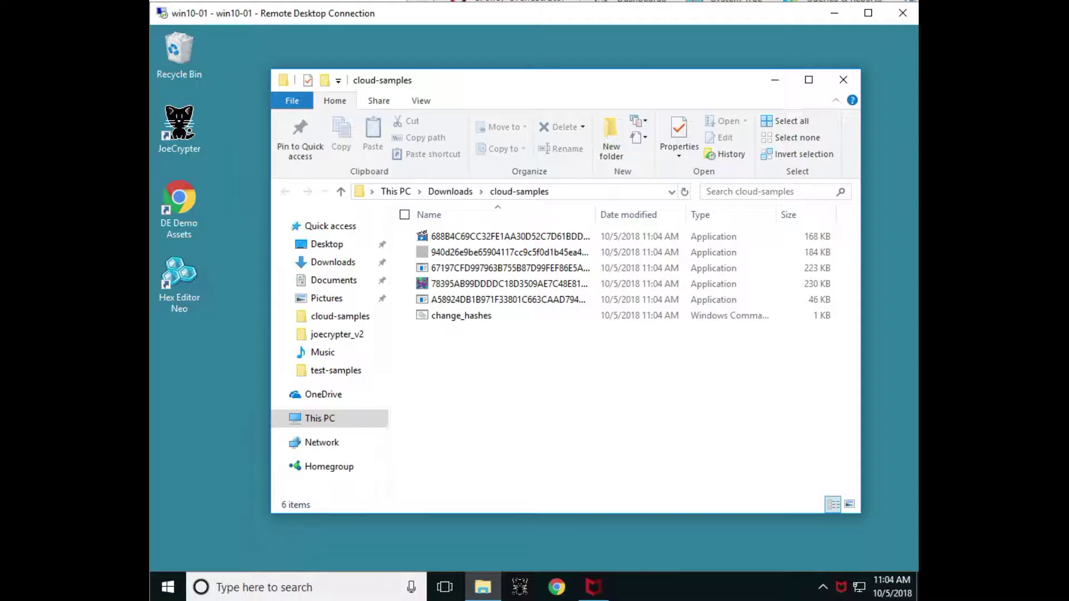
Launch JoeCrypter
{"action": "left_click", "coordinate": [518, 589]}
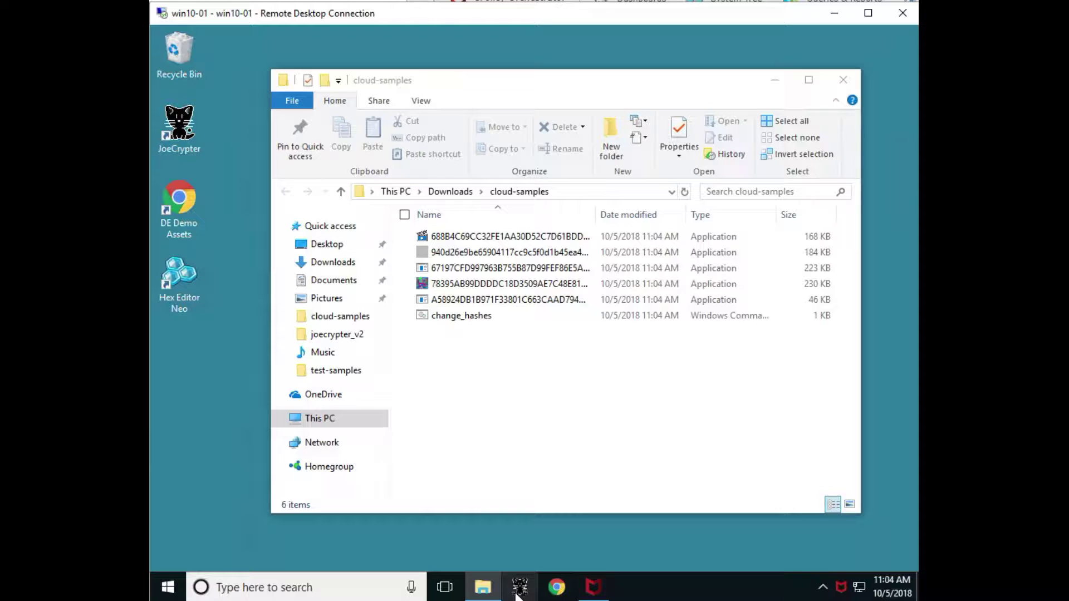
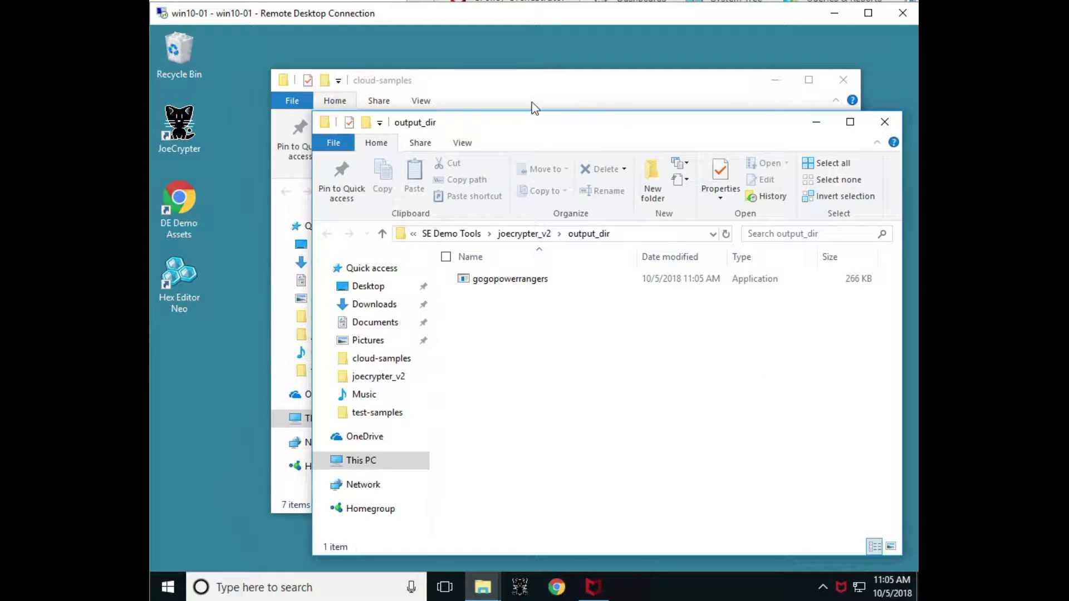
Scan the 171 KB 688B4C69… executable in the cloud-samples folder for threats, close the results, and run it despite the unknown publisher
{"action": "left_click", "coordinate": [520, 90]}
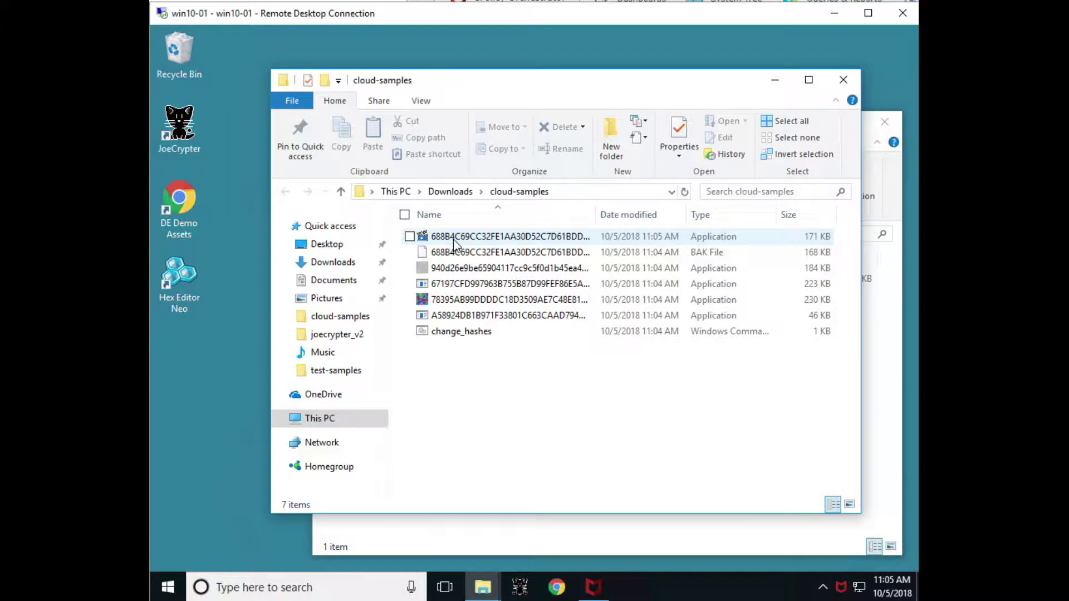
{"action": "mouse_move", "coordinate": [464, 245]}
{"action": "right_click", "coordinate": [458, 241]}
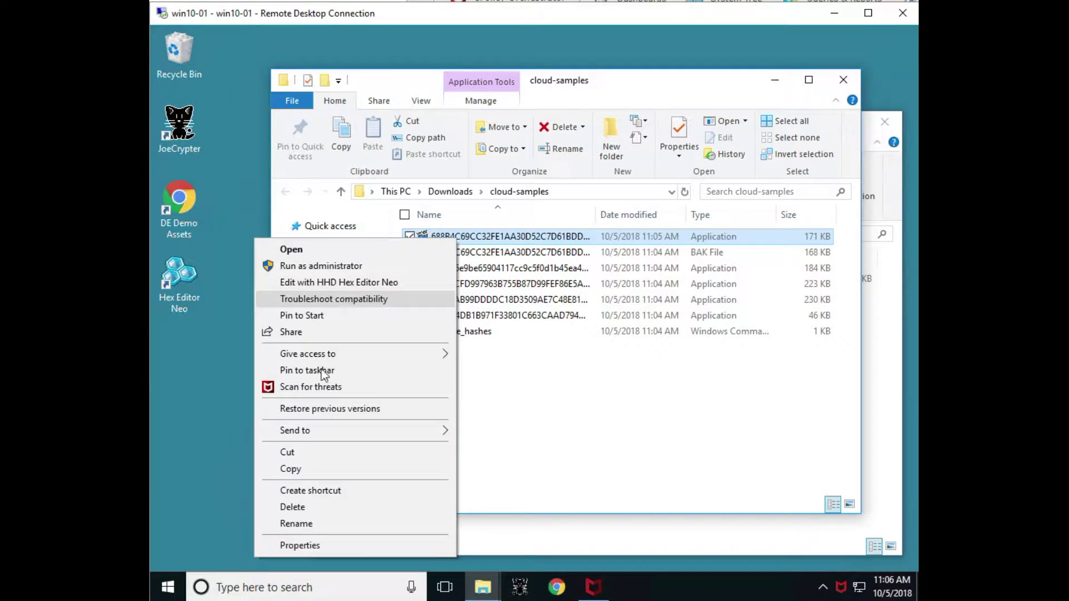
{"action": "left_click", "coordinate": [322, 389]}
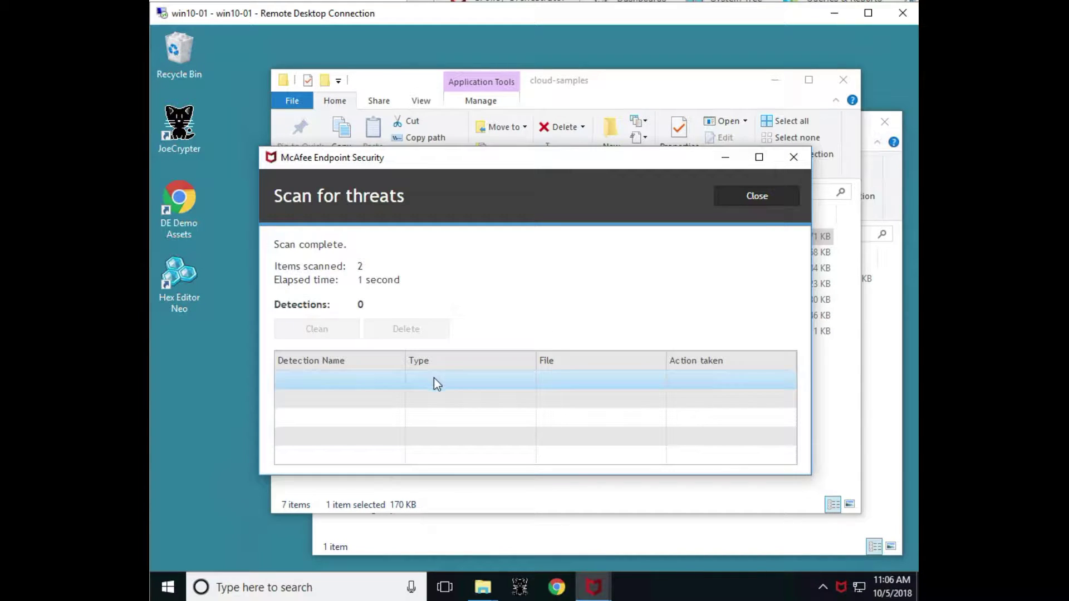
{"action": "left_click", "coordinate": [752, 203]}
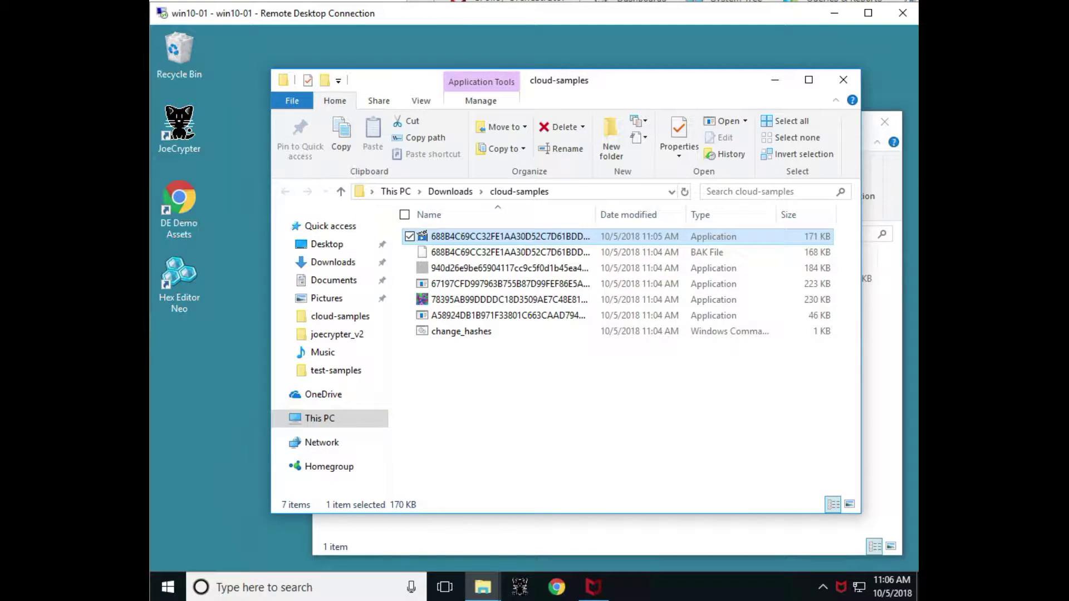
{"action": "double_click", "coordinate": [469, 240]}
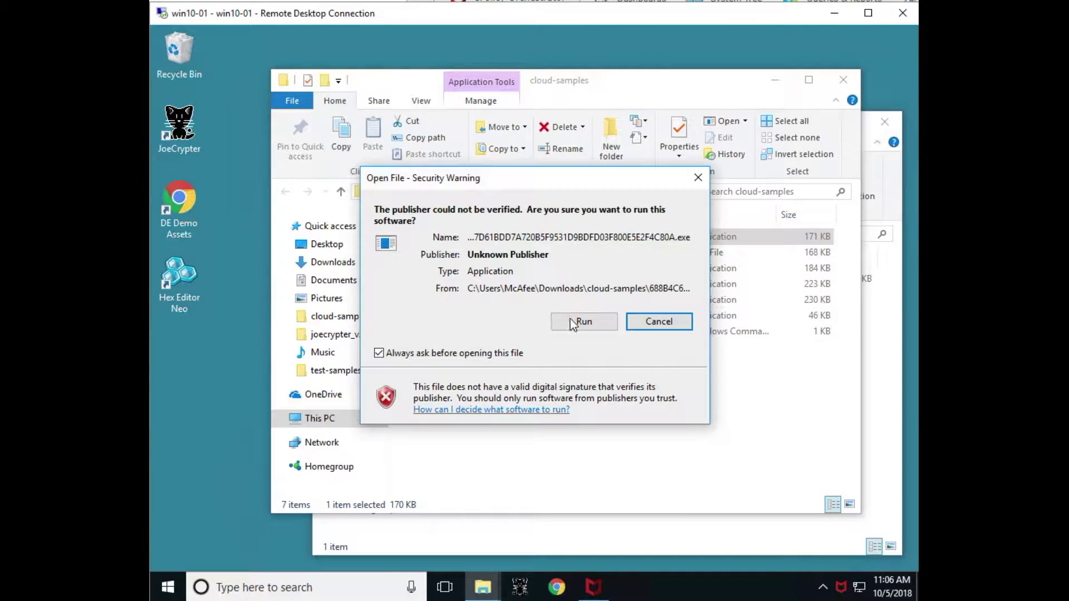
{"action": "left_click", "coordinate": [574, 320]}
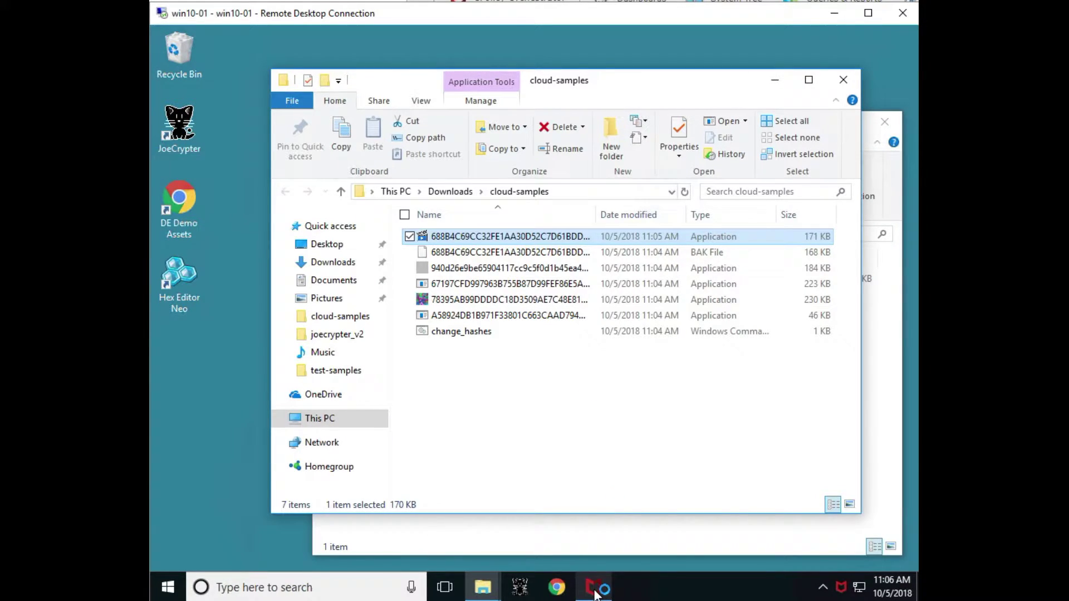
Open the McAfee Endpoint Security event log and examine the newest Adaptive Threat Protection events, Dynamic Application Containment and On-Execute Scan
{"action": "mouse_move", "coordinate": [596, 594]}
{"action": "left_click", "coordinate": [566, 516]}
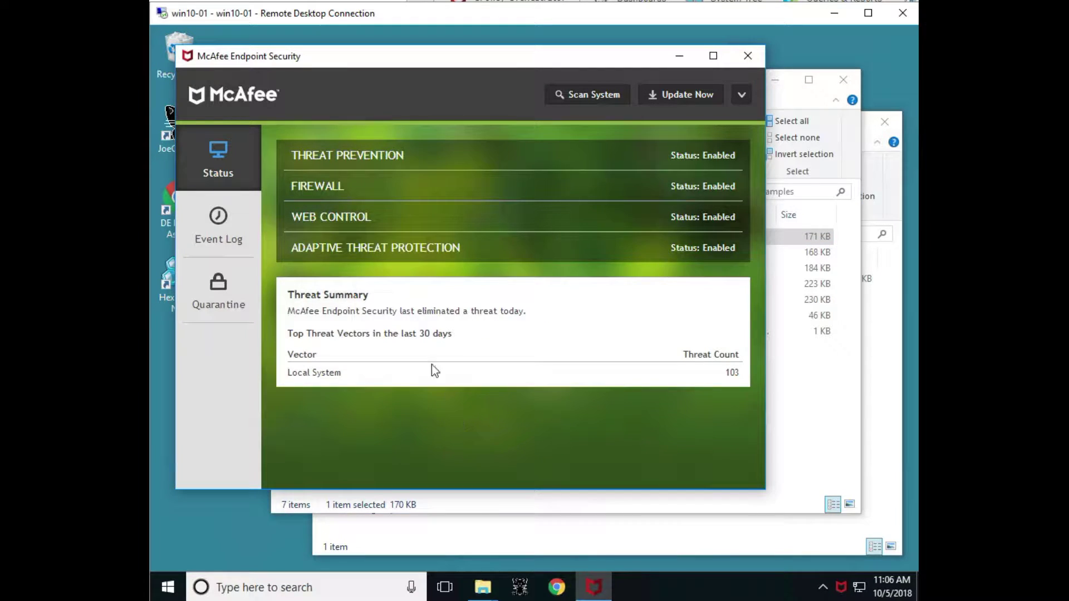
{"action": "left_click", "coordinate": [226, 227]}
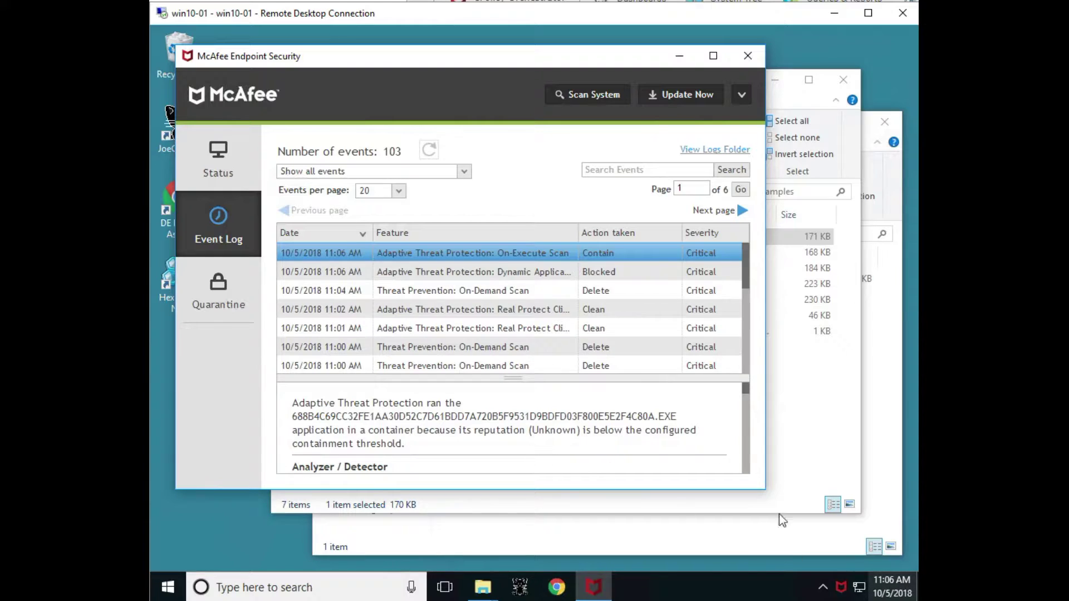
{"action": "left_click", "coordinate": [460, 272]}
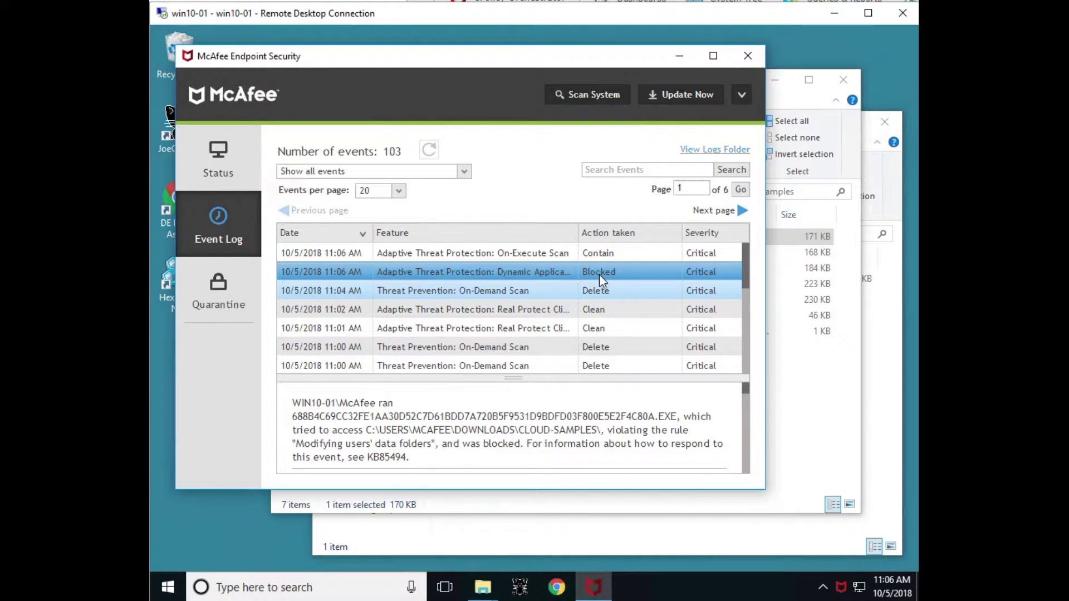
{"action": "left_click", "coordinate": [522, 250]}
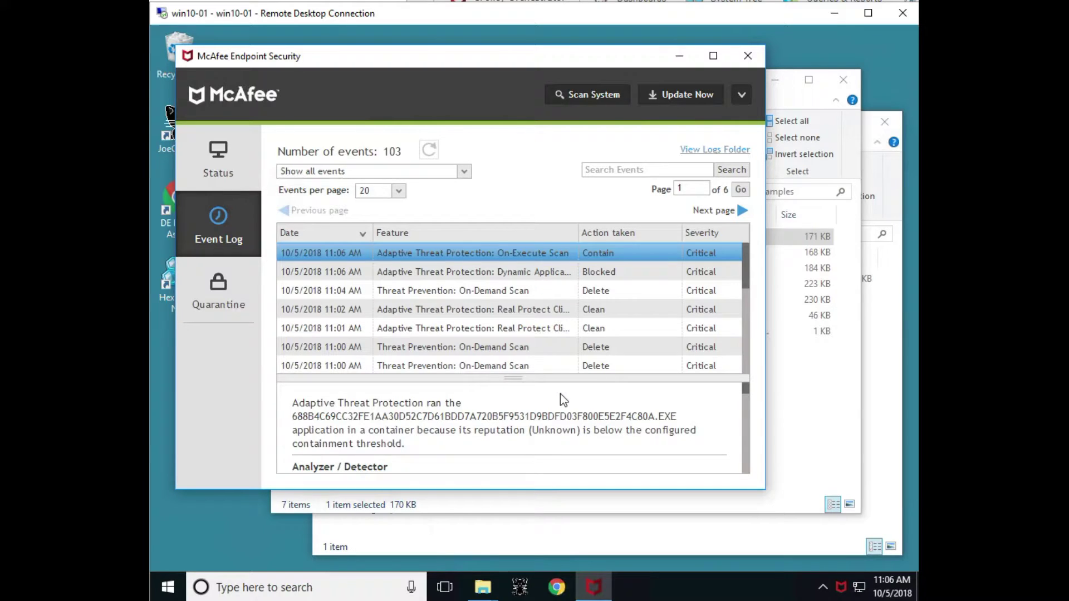
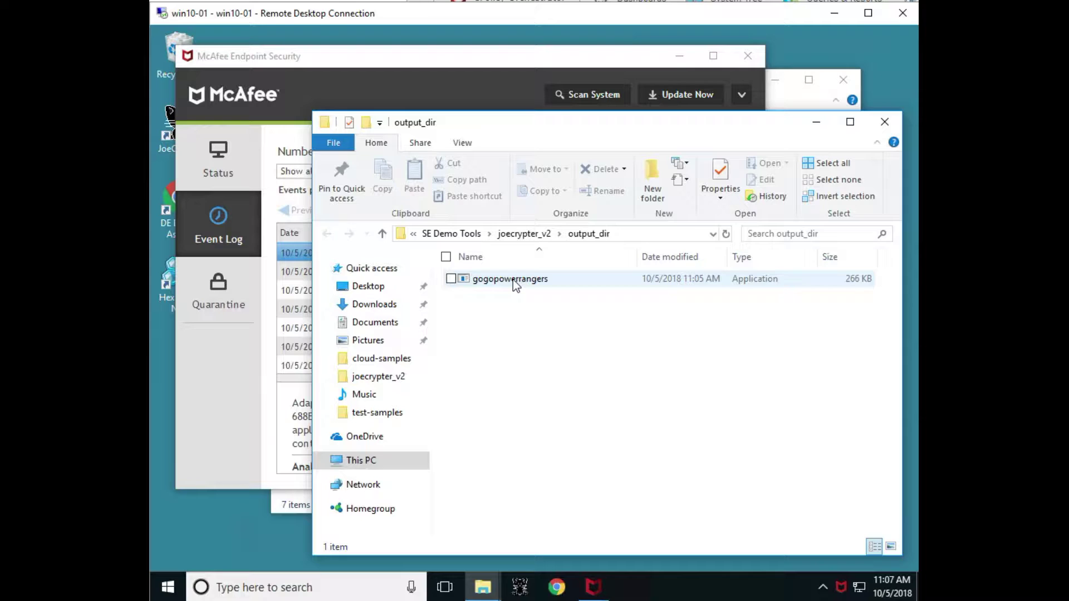
Run gogopowerrangers from the output_dir folder and review its new On-Execute Scan event in the refreshed McAfee Endpoint Security event log
{"action": "double_click", "coordinate": [513, 280]}
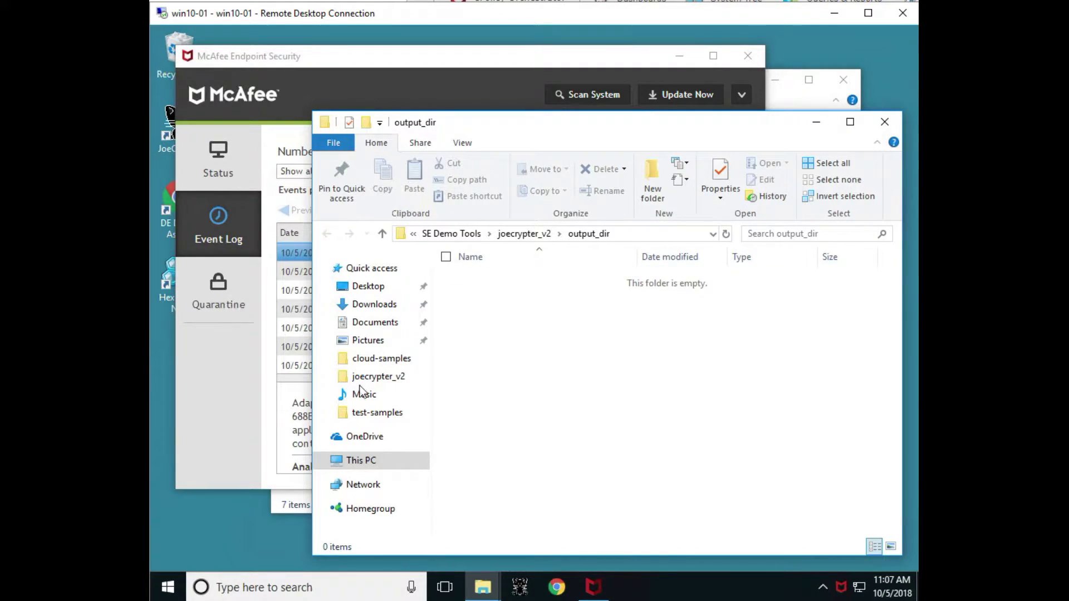
{"action": "double_click", "coordinate": [300, 417]}
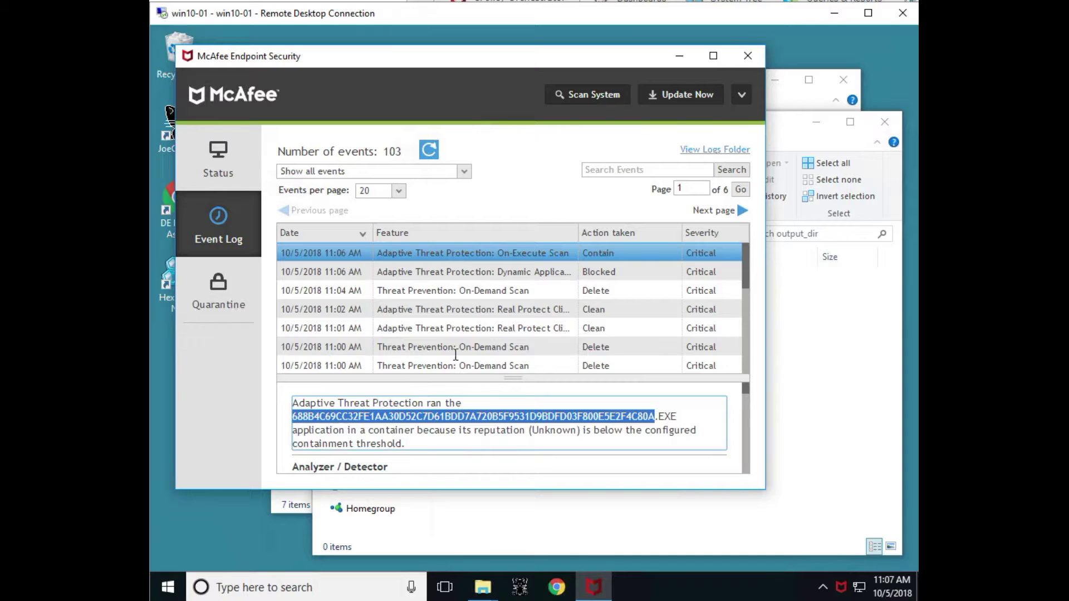
{"action": "left_click", "coordinate": [429, 149]}
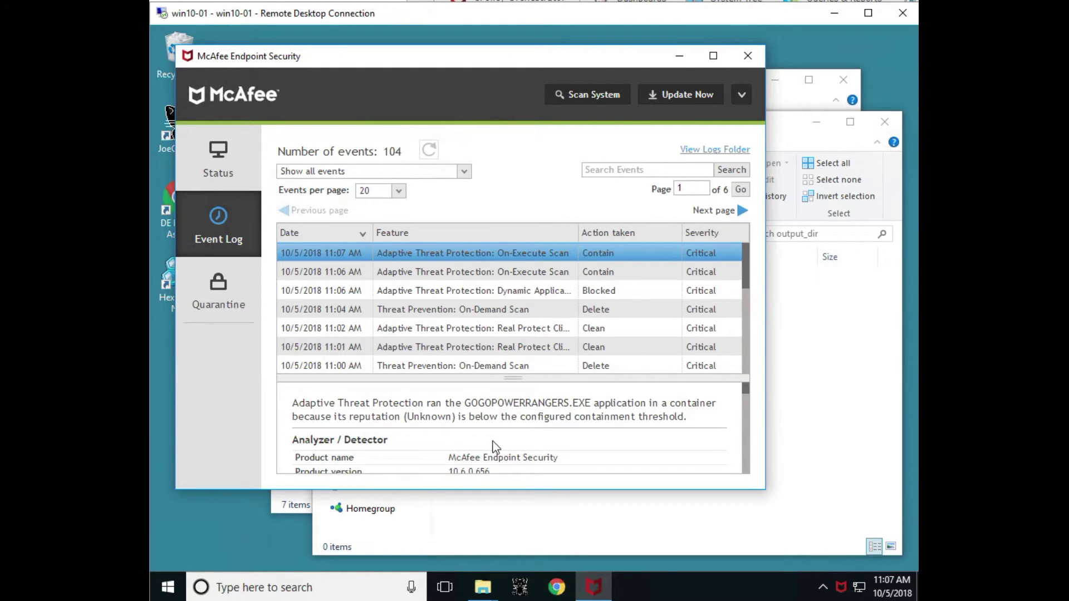
{"action": "scroll", "coordinate": [497, 454], "scroll_direction": "down", "scroll_amount": 3}
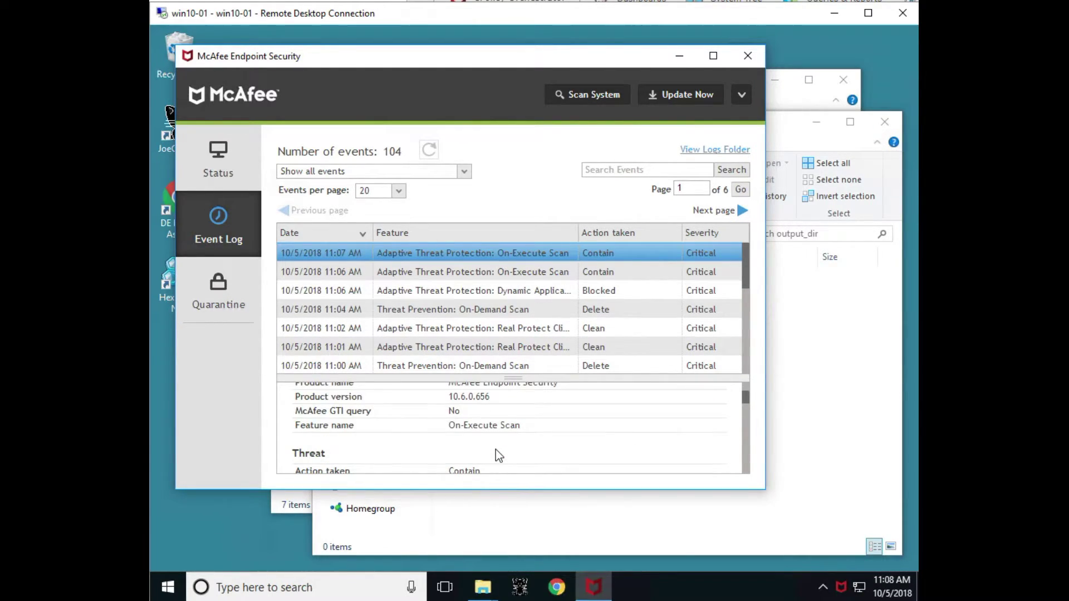
{"action": "scroll", "coordinate": [498, 455], "scroll_direction": "down", "scroll_amount": 3}
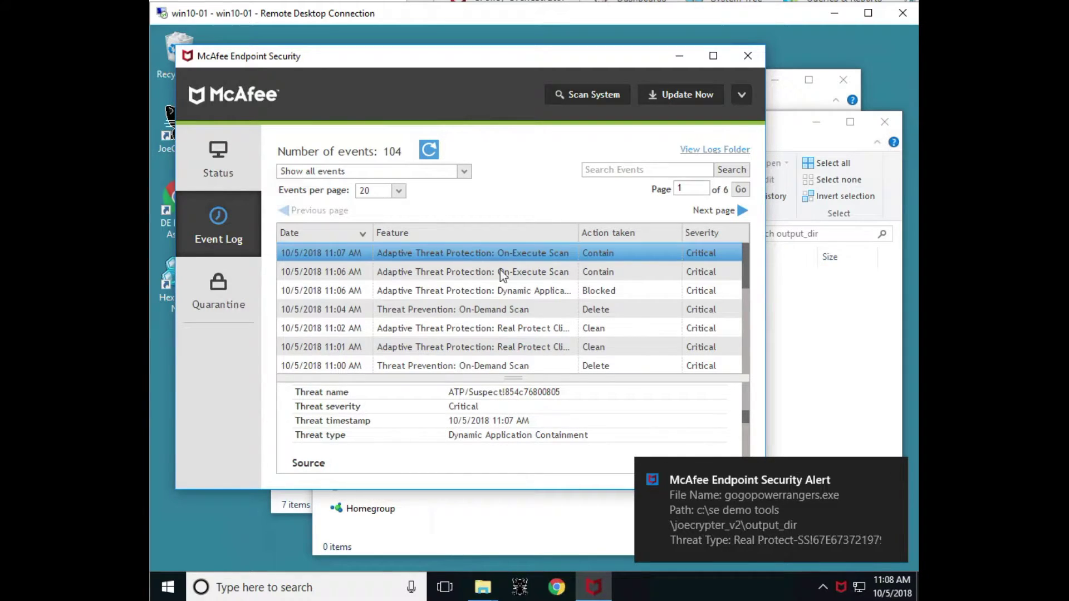
Refresh the event log to examine the newest Real Protect Cloud event's threat, source and target details, and check the output_dir folder's contents
{"action": "left_click", "coordinate": [433, 150]}
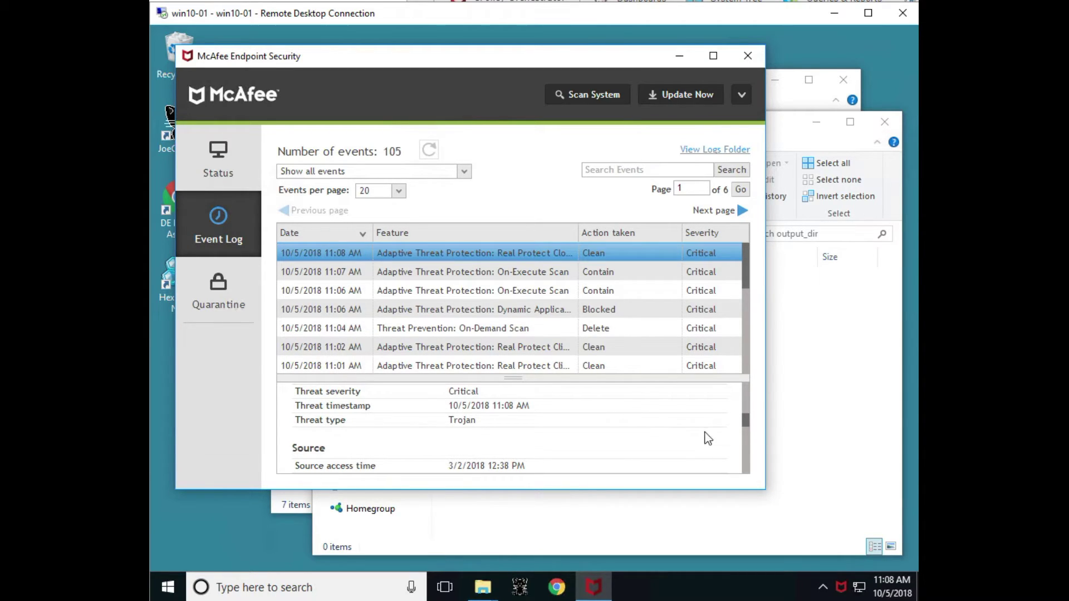
{"action": "scroll", "coordinate": [606, 433], "scroll_direction": "down", "scroll_amount": 4}
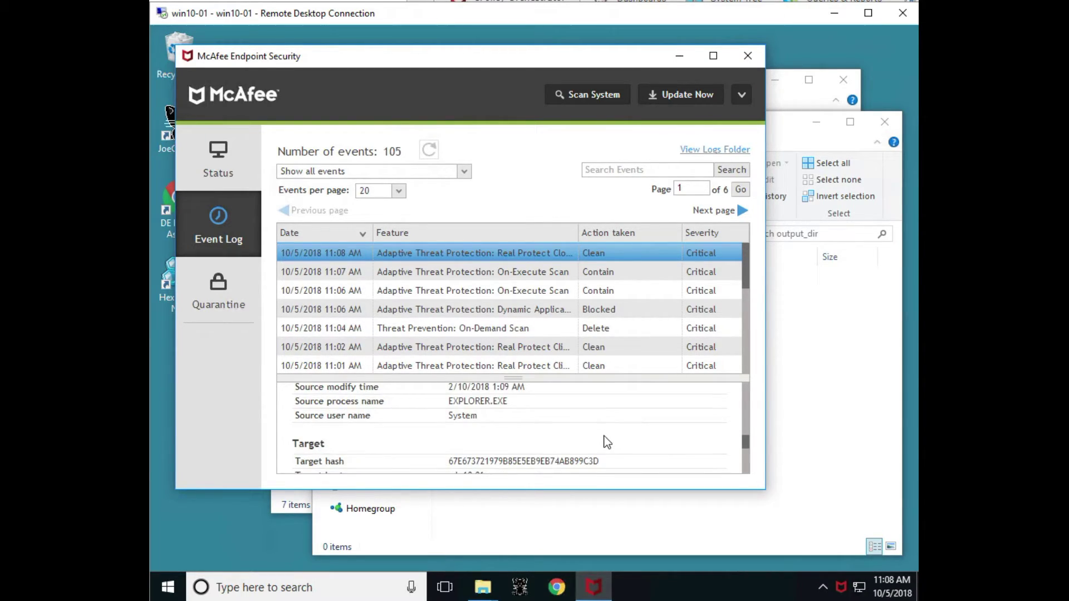
{"action": "scroll", "coordinate": [607, 429], "scroll_direction": "up", "scroll_amount": 6}
{"action": "left_click", "coordinate": [868, 366]}
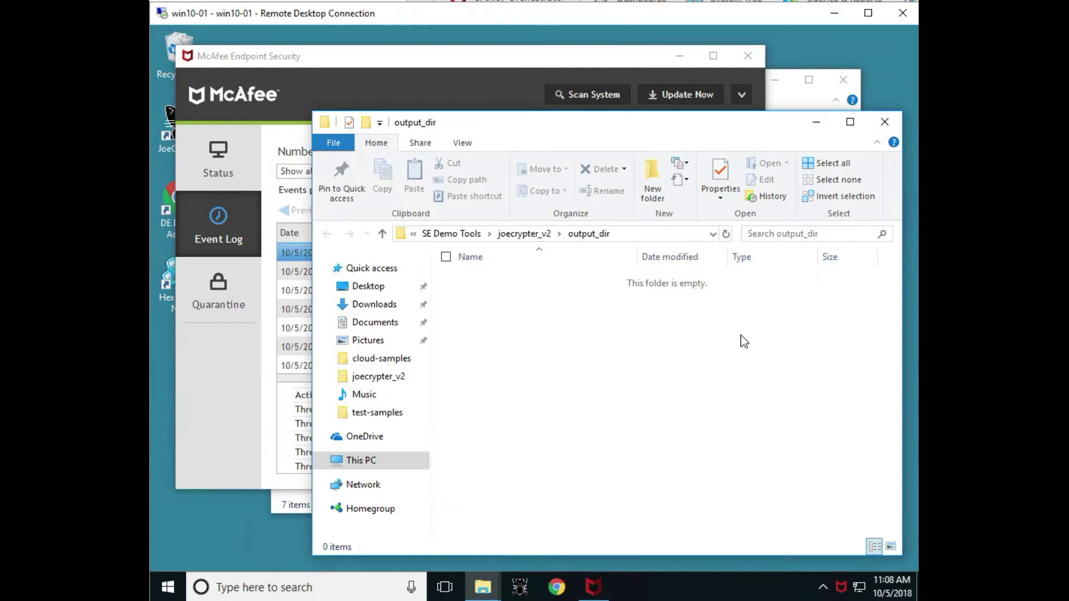
{"action": "left_click", "coordinate": [524, 61]}
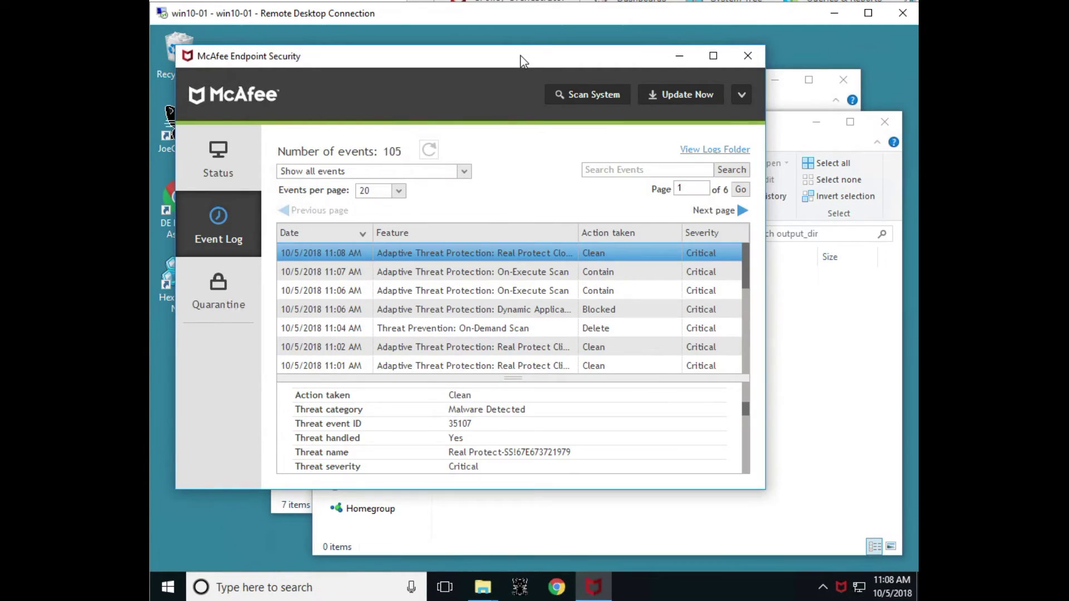